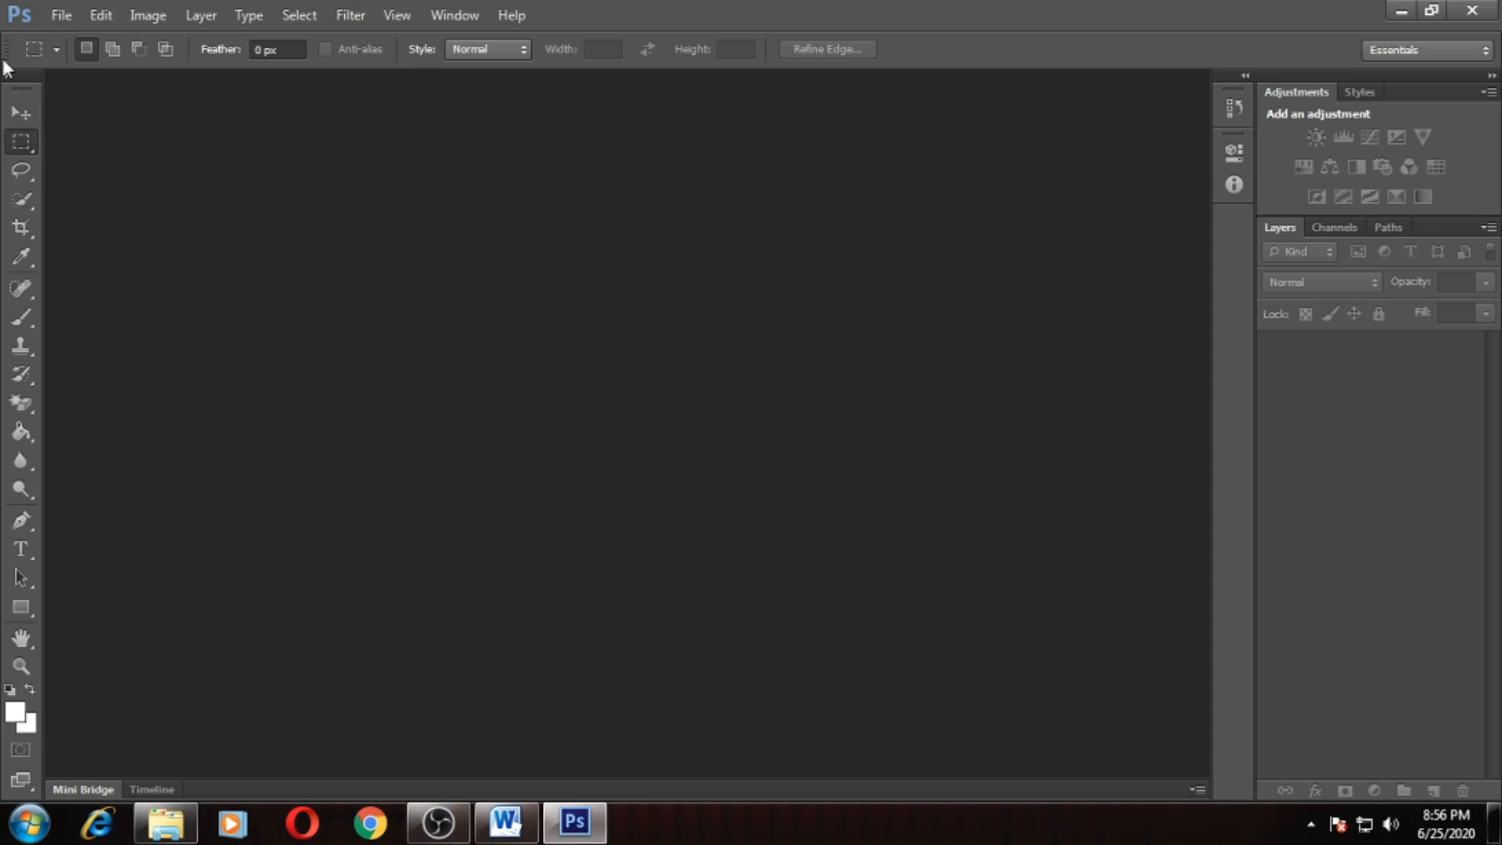
Step: Open the photo "plain white background little shadow.JPG" from the ID tutorial folder on Backup 2 (E:)
click(57, 16)
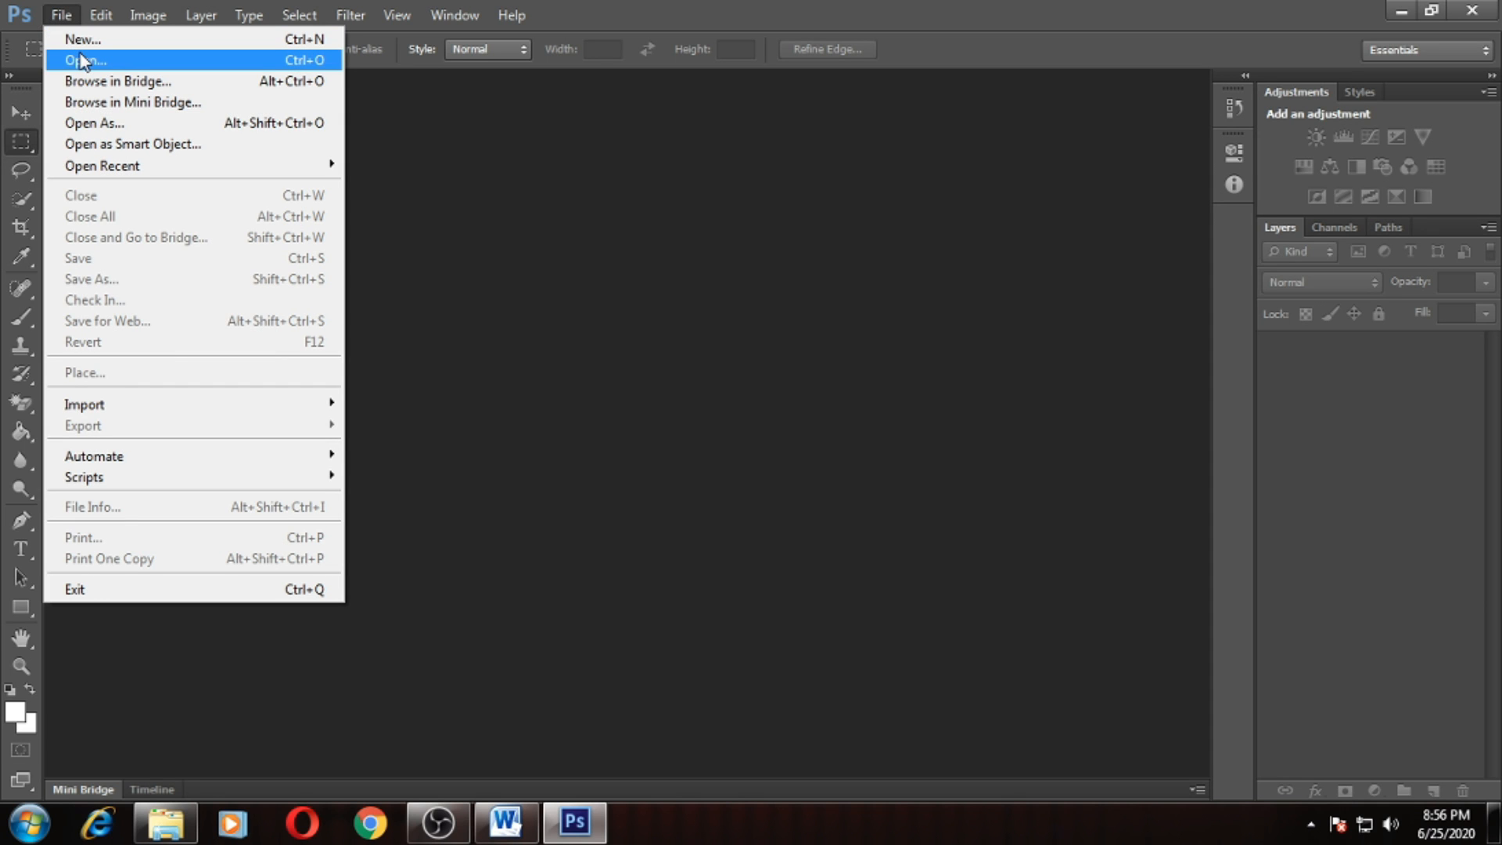
click(85, 62)
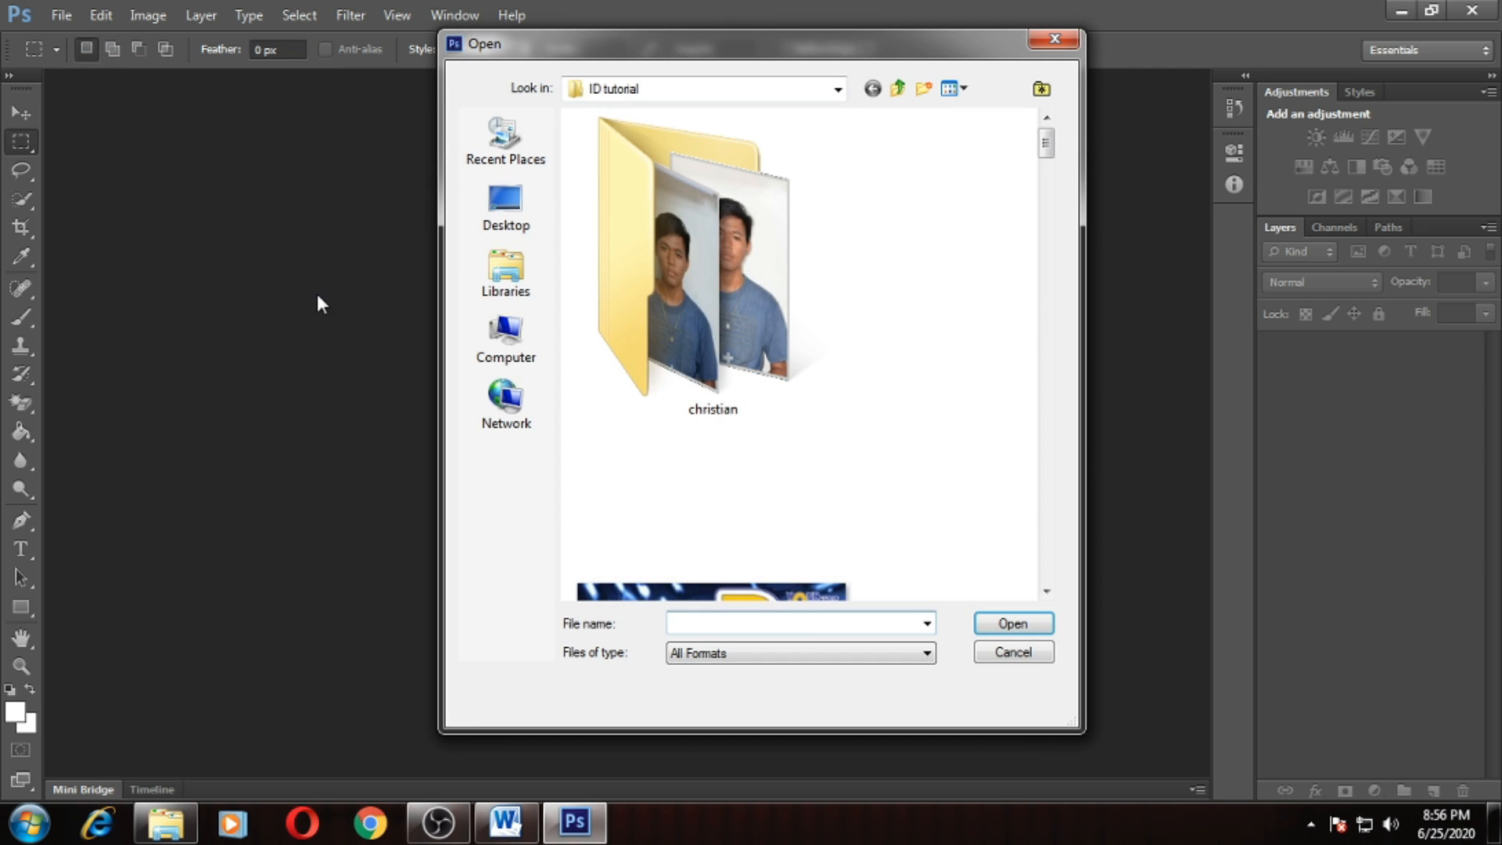
click(506, 340)
double_click(709, 280)
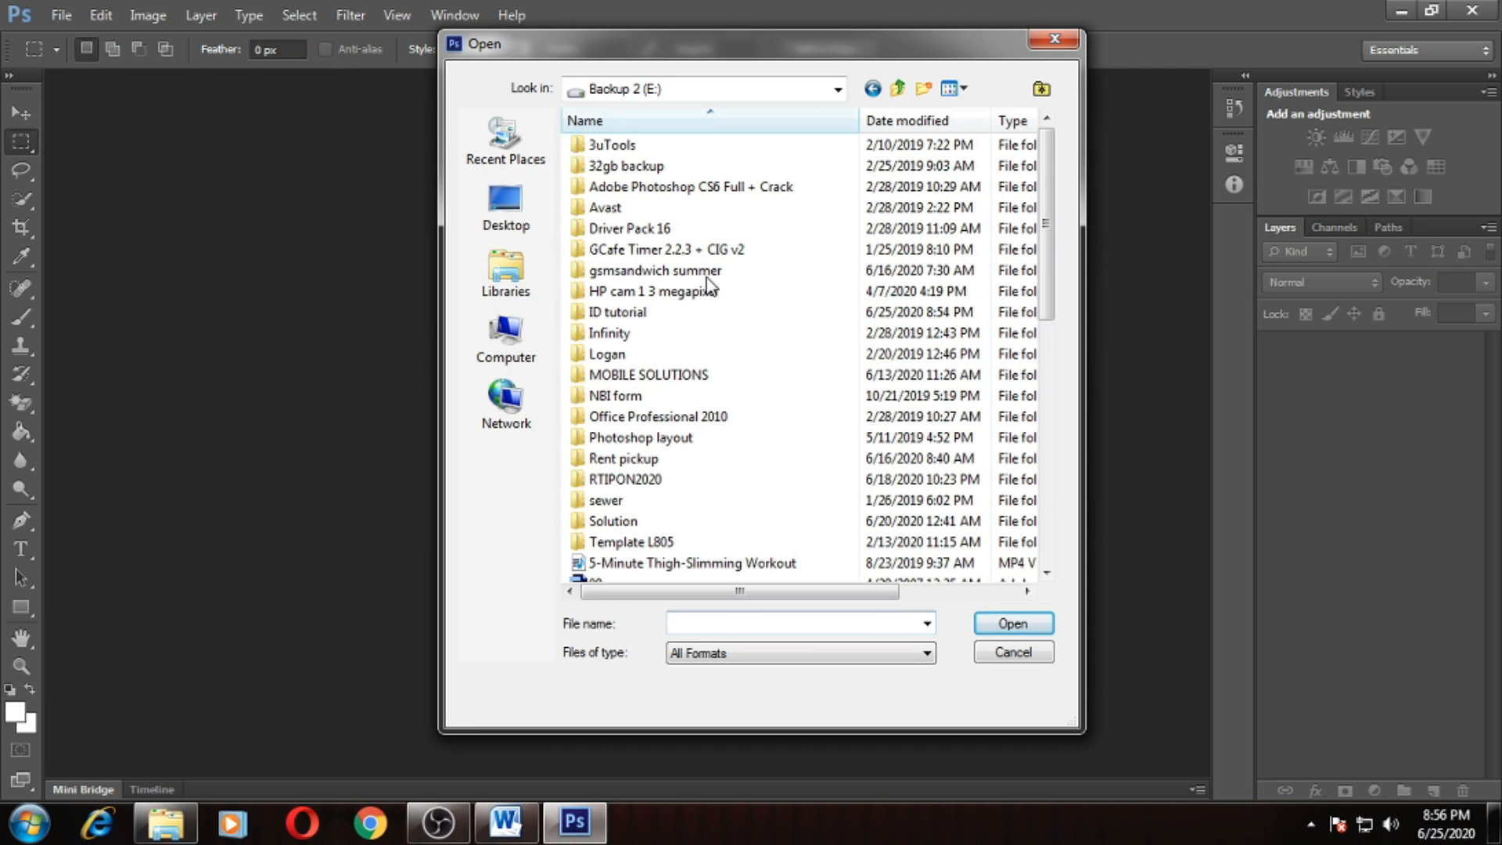
double_click(623, 313)
double_click(687, 302)
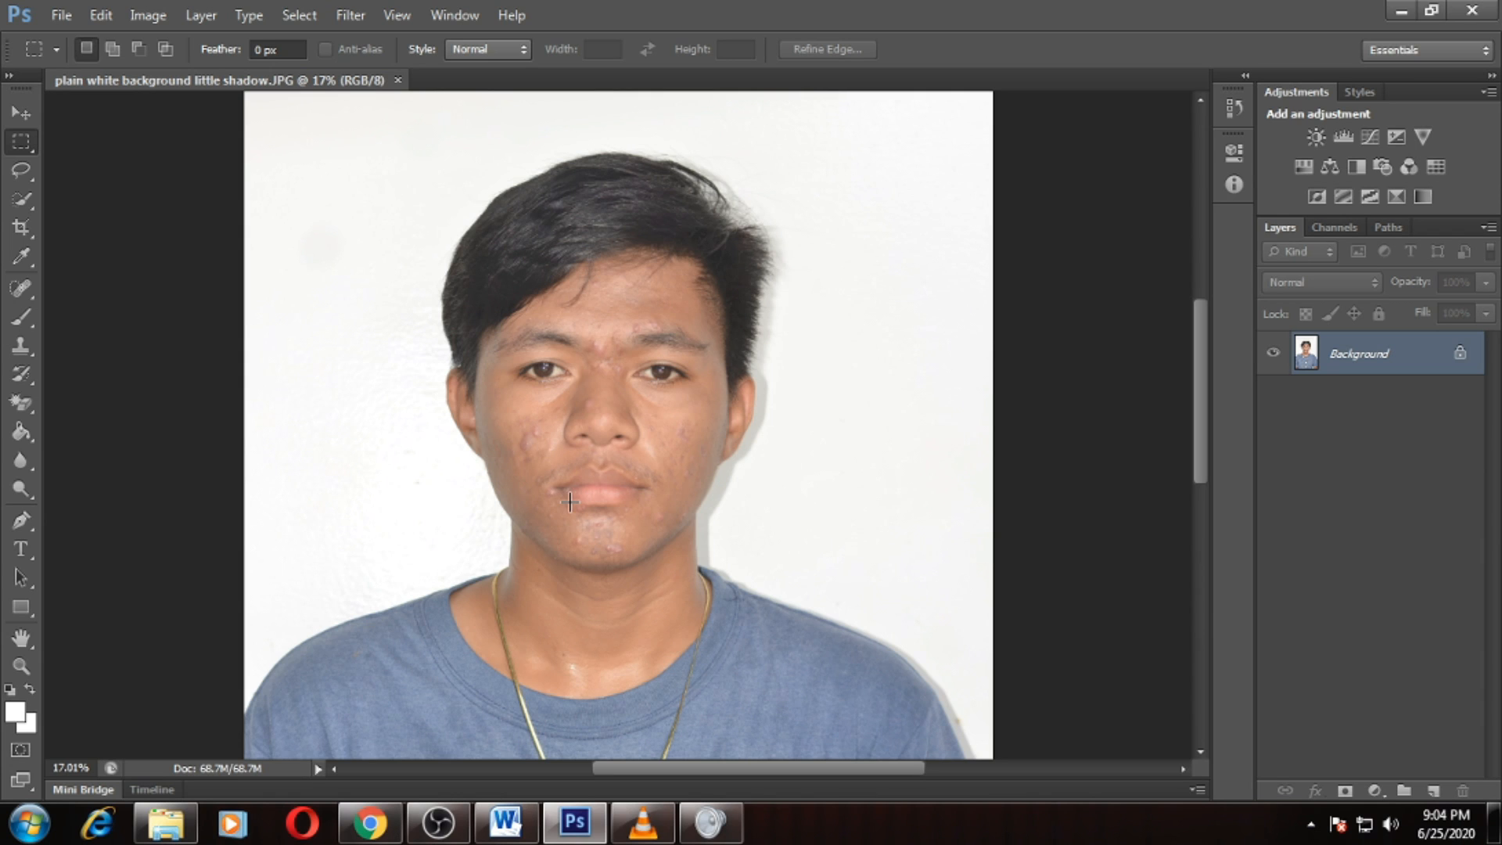
Step: Set the Crop tool's size to 2 by 2 inches at a resolution of 600 pixels/inch
key(c)
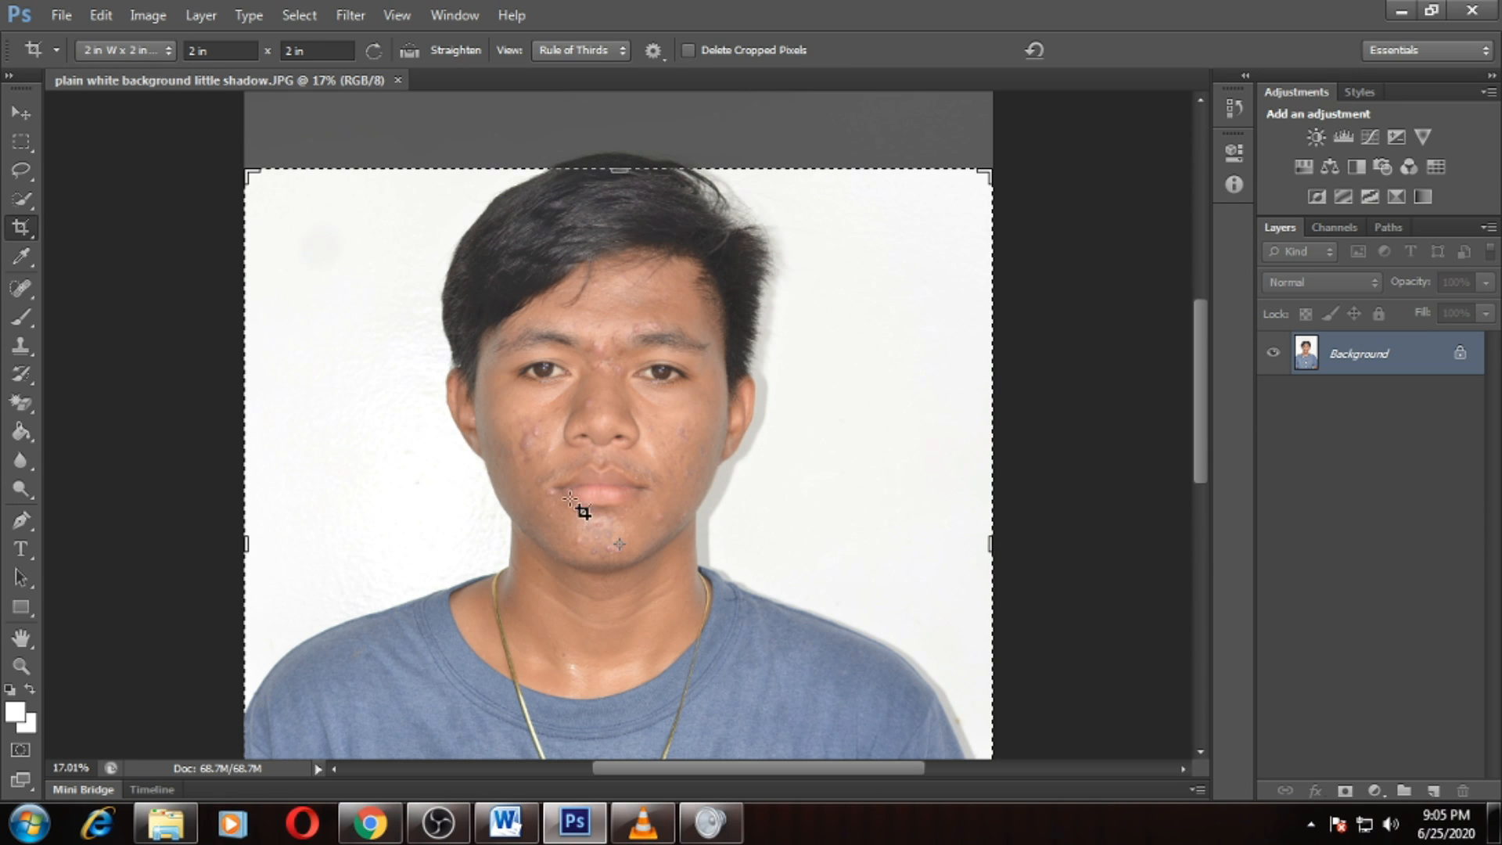
scroll(657, 486, down, 3)
scroll(657, 486, down, 2)
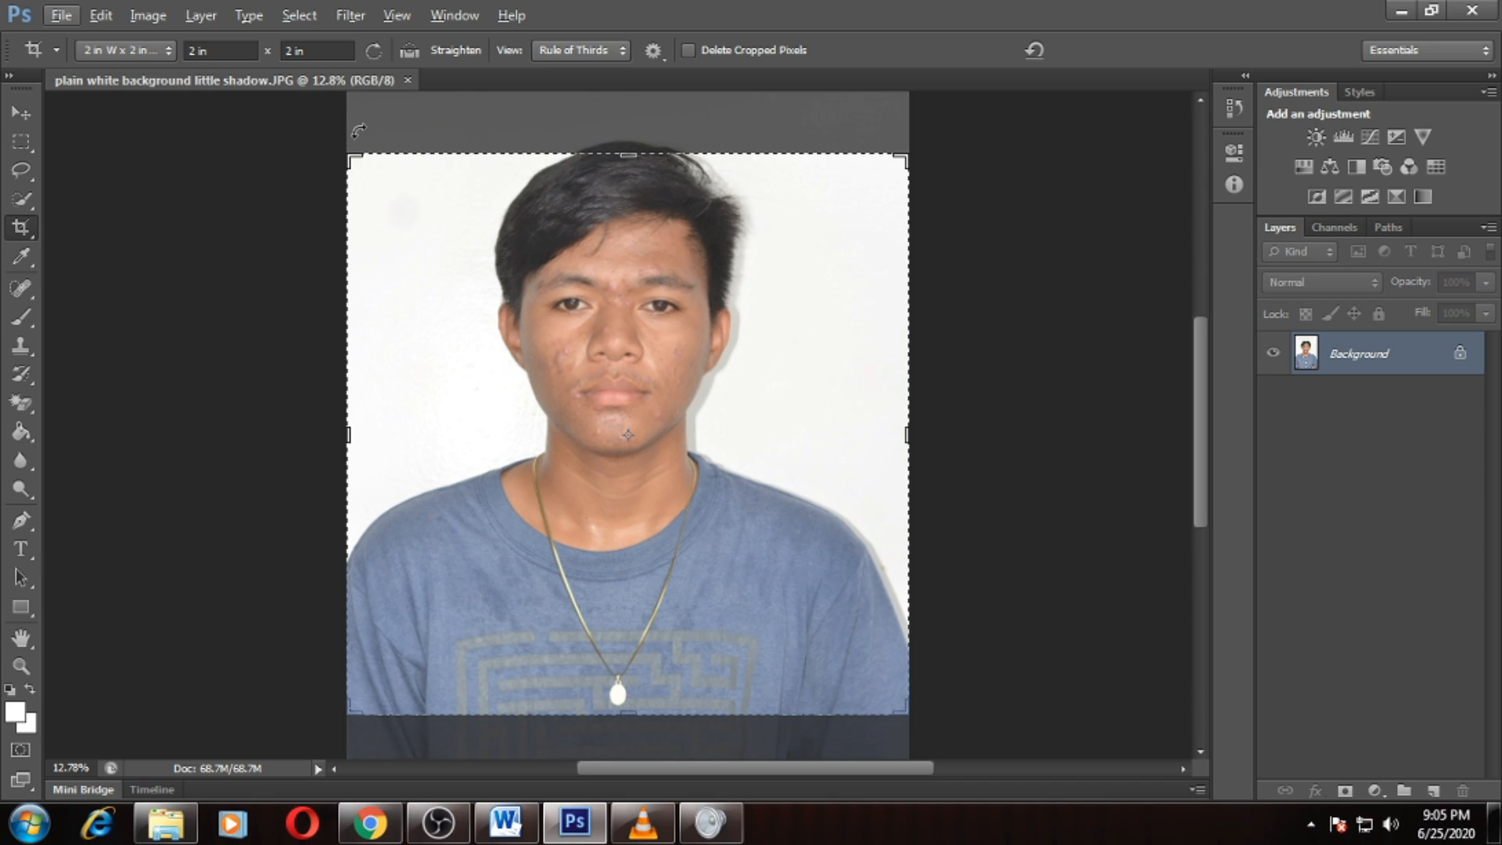
click(116, 53)
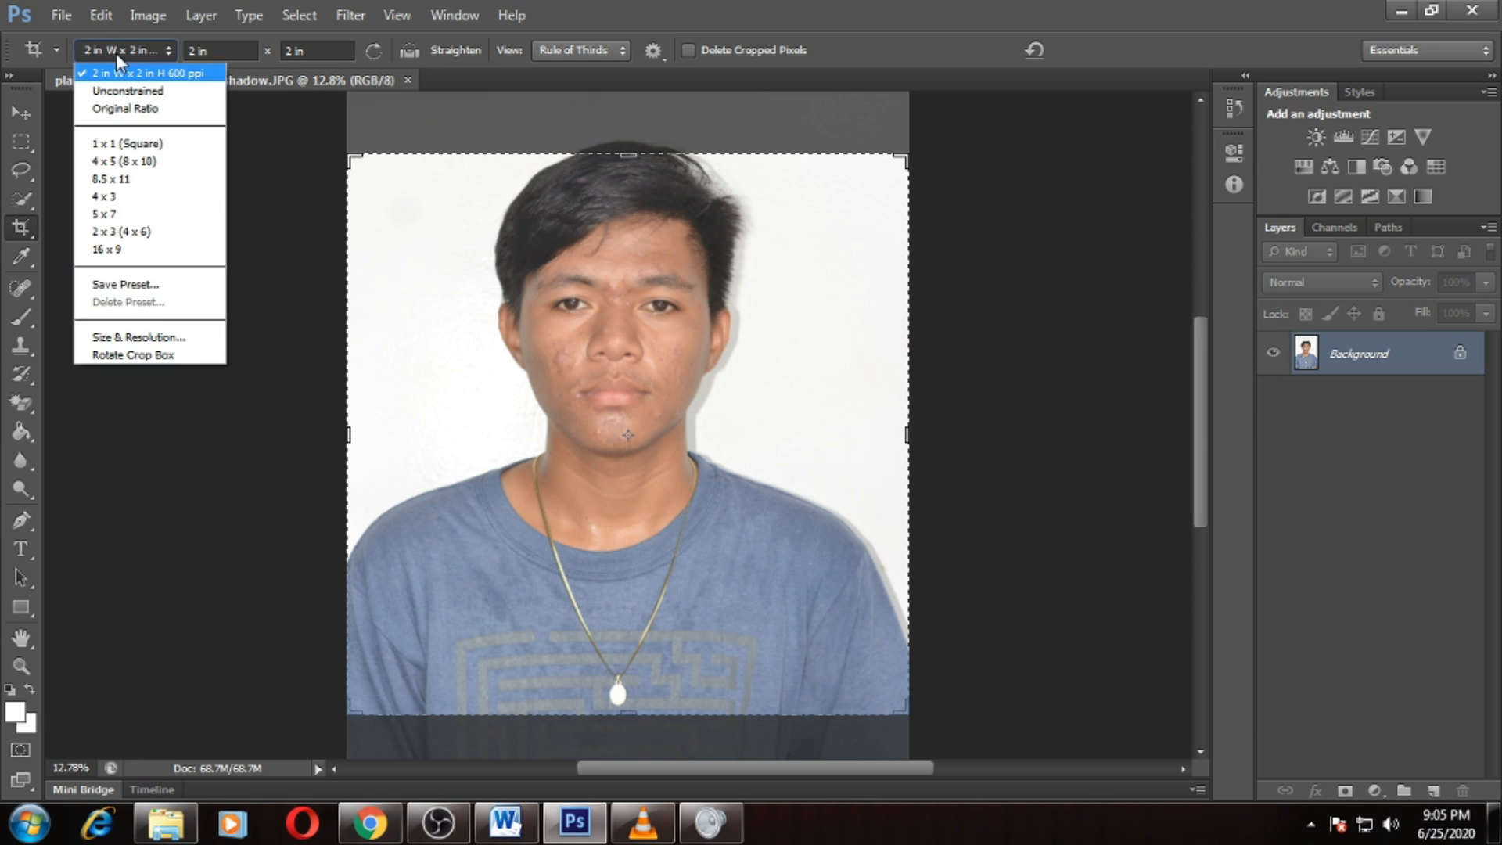
click(145, 344)
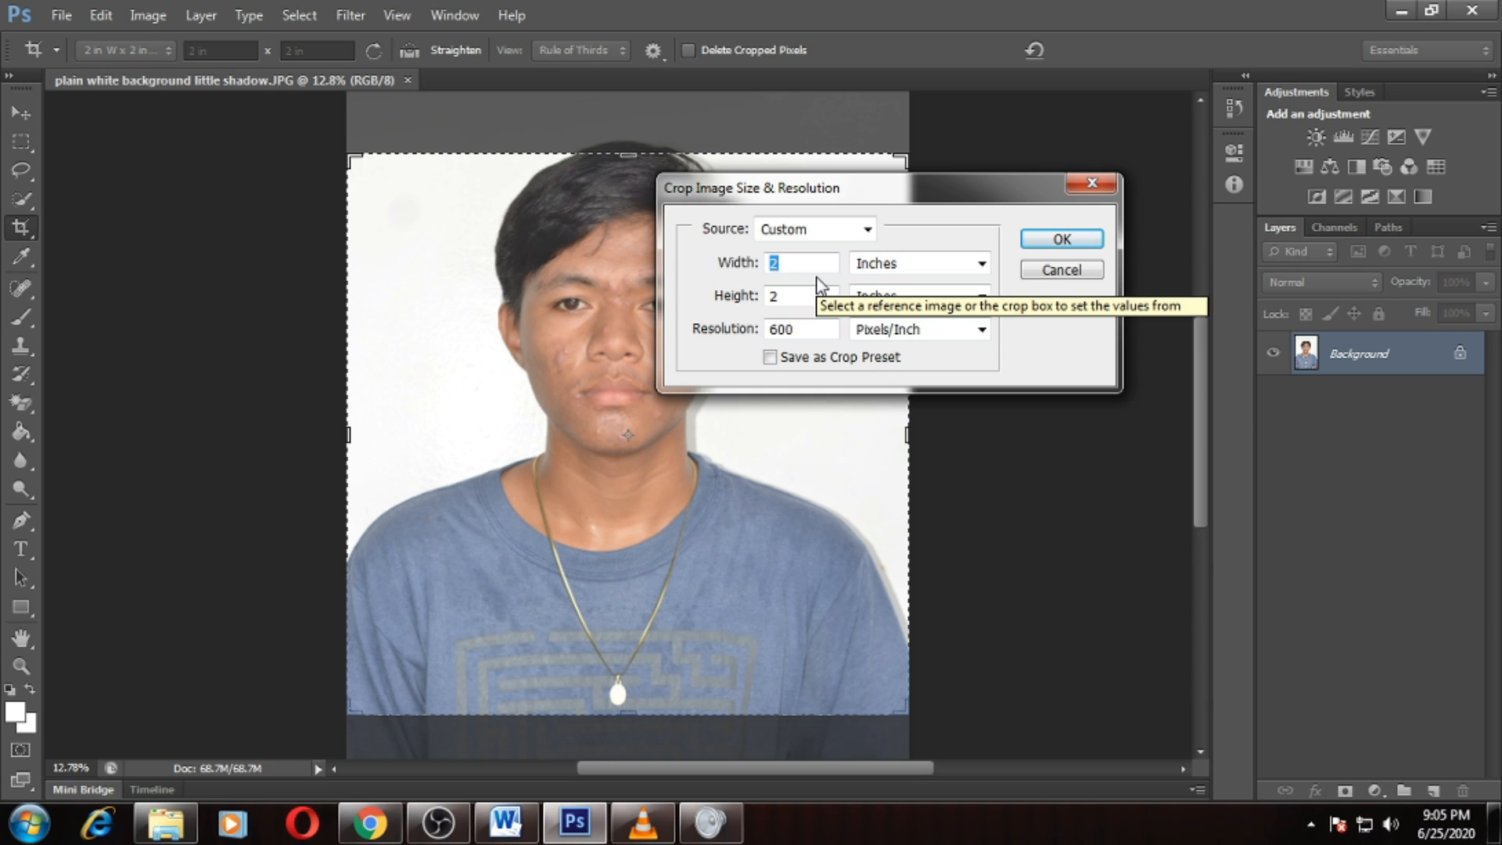
drag(793, 296, 720, 304)
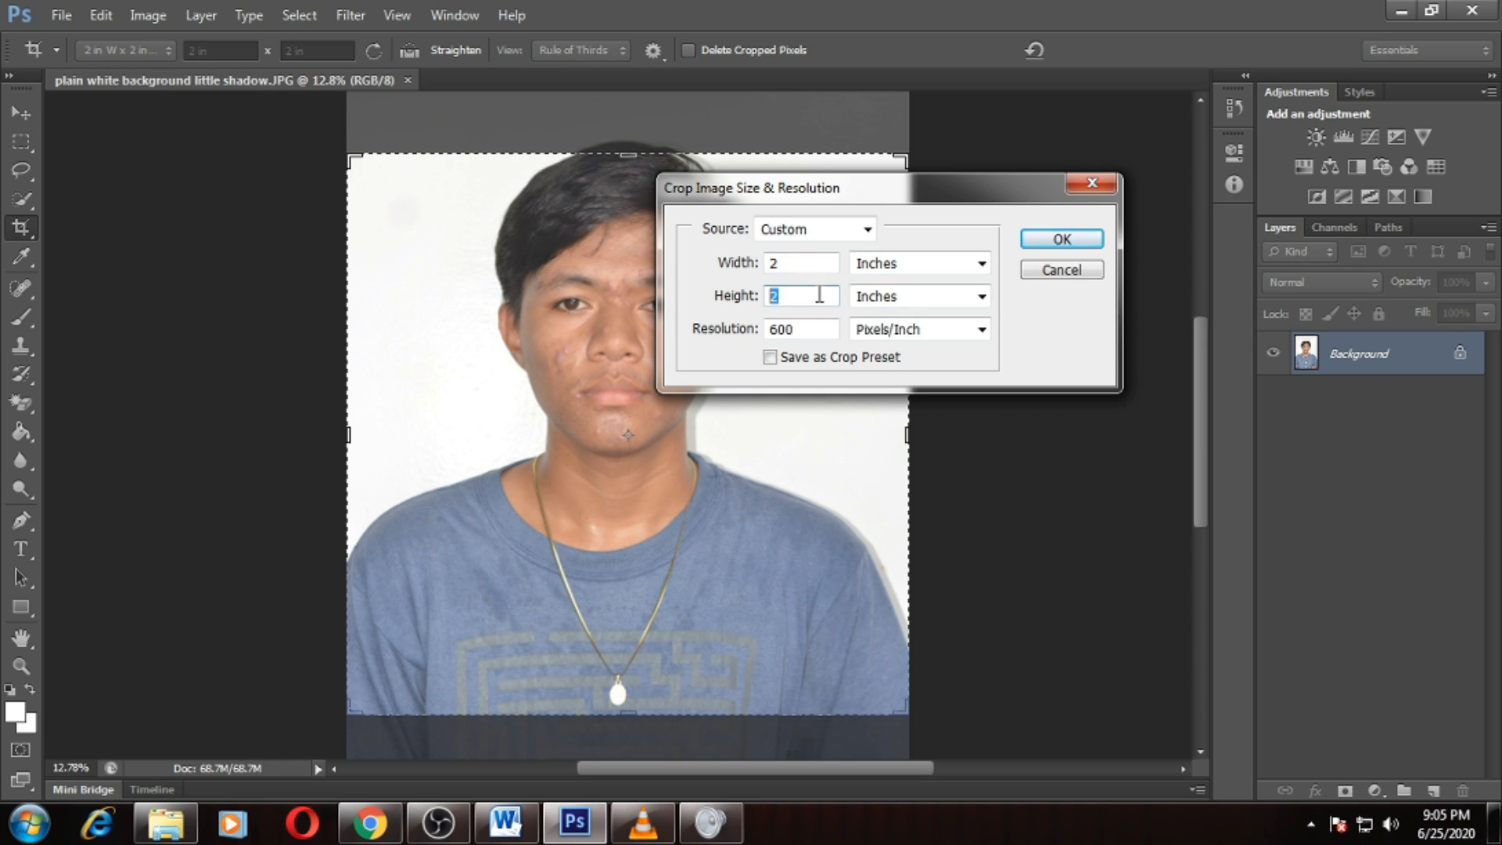
click(819, 329)
drag(813, 329, 728, 334)
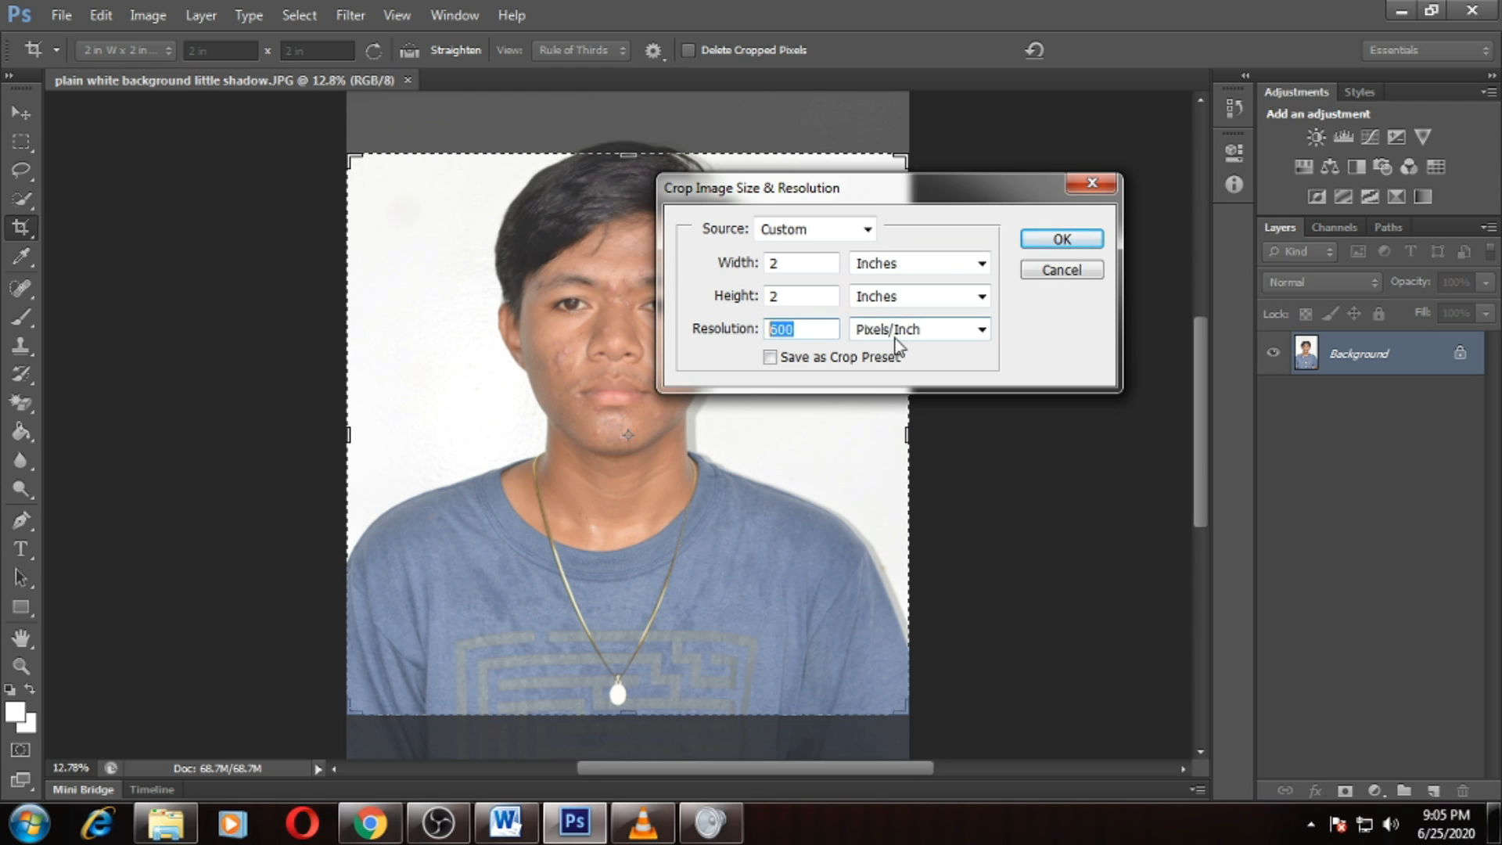
click(825, 334)
click(1062, 241)
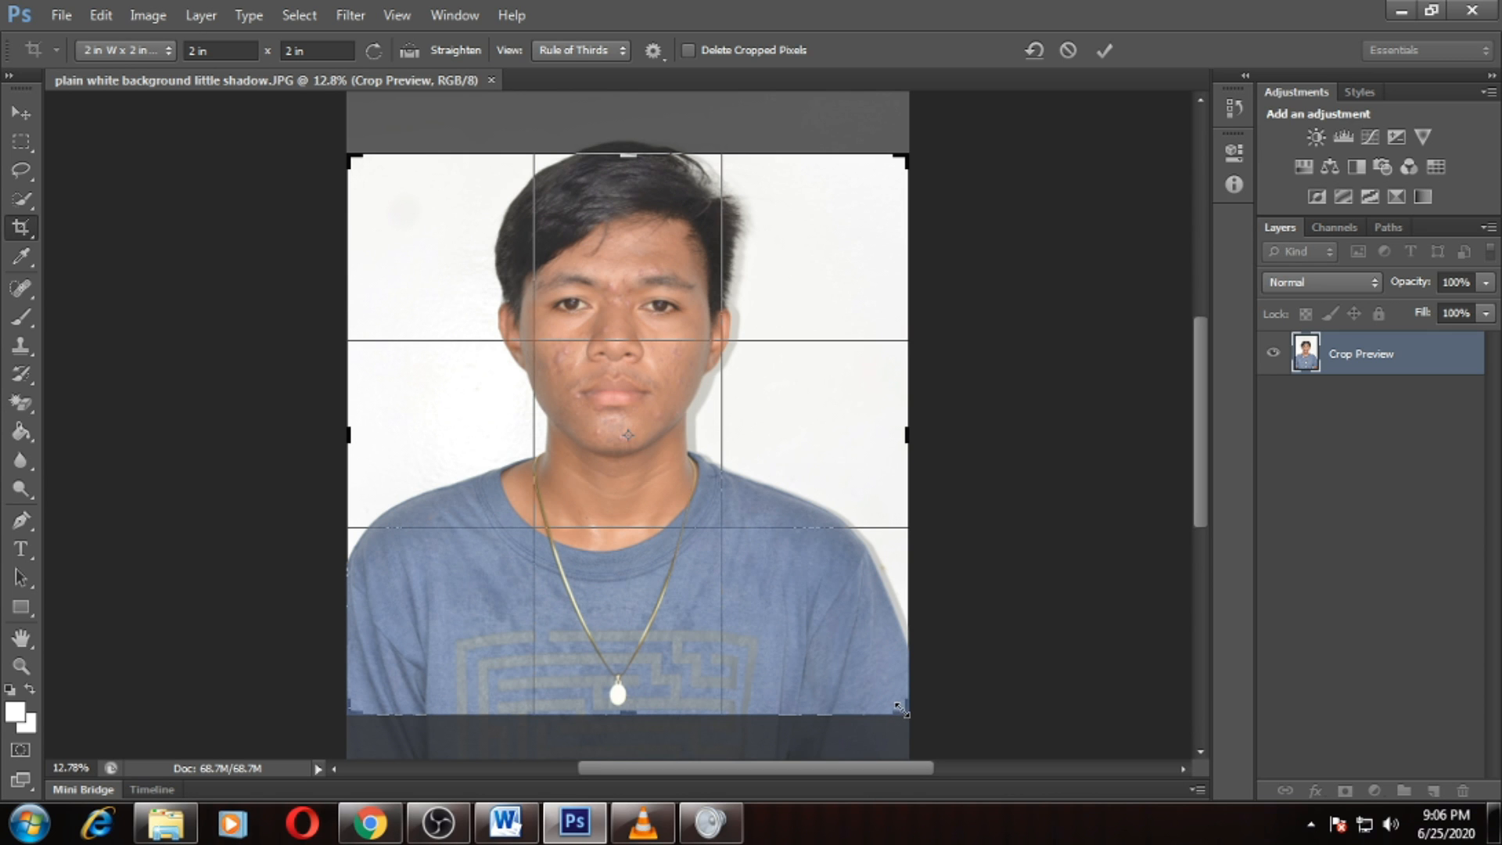
Step: Fit the square crop frame around the head and shoulders with the face centred, and apply the crop
drag(902, 711, 874, 632)
drag(798, 585, 768, 603)
drag(383, 186, 375, 183)
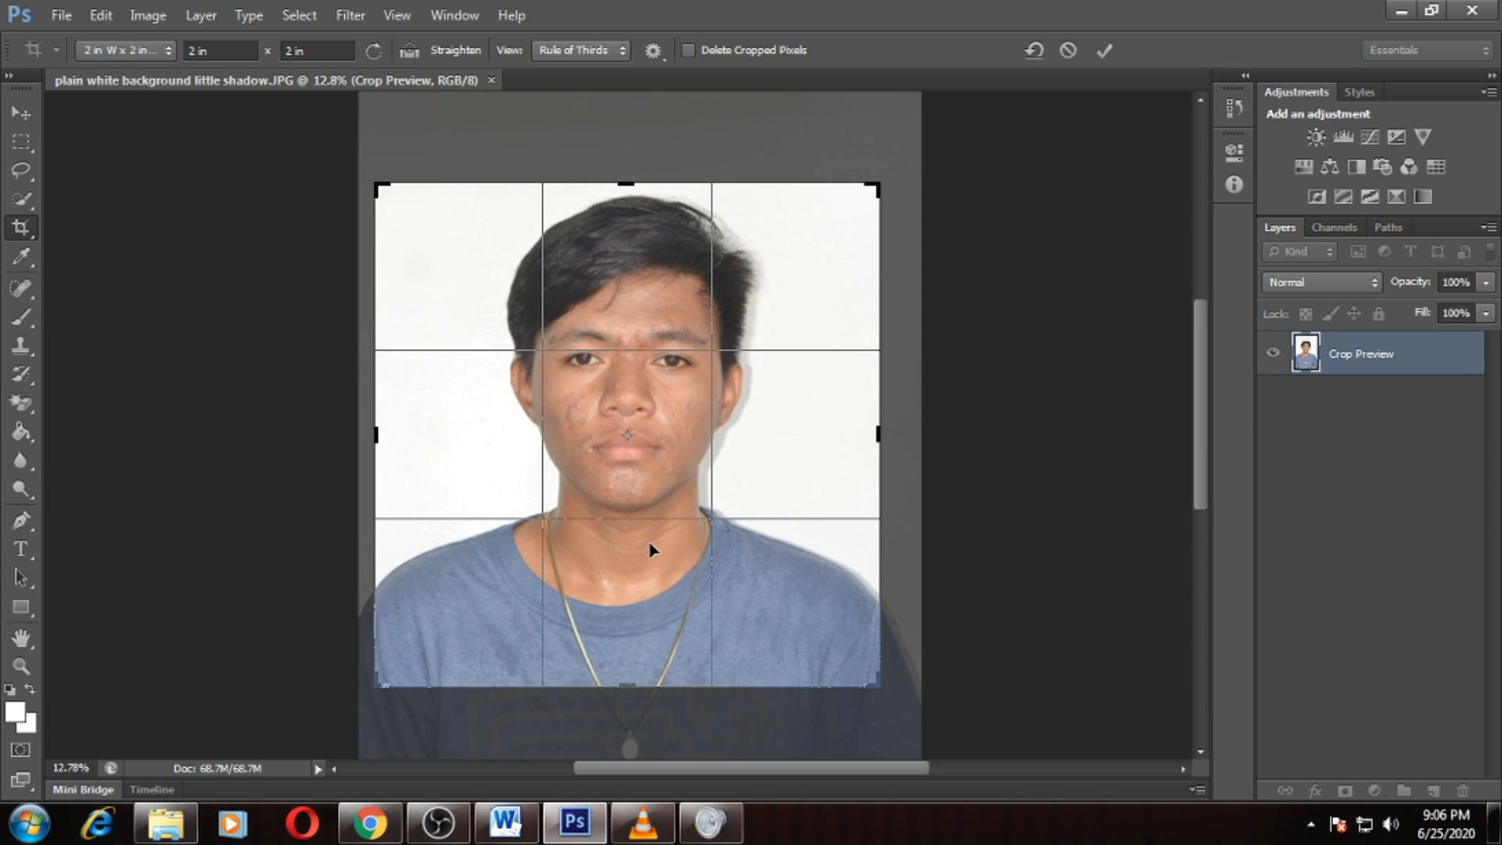
key(Right)
key(Right)
key(Right)
key(Left)
key(Left)
key(Left)
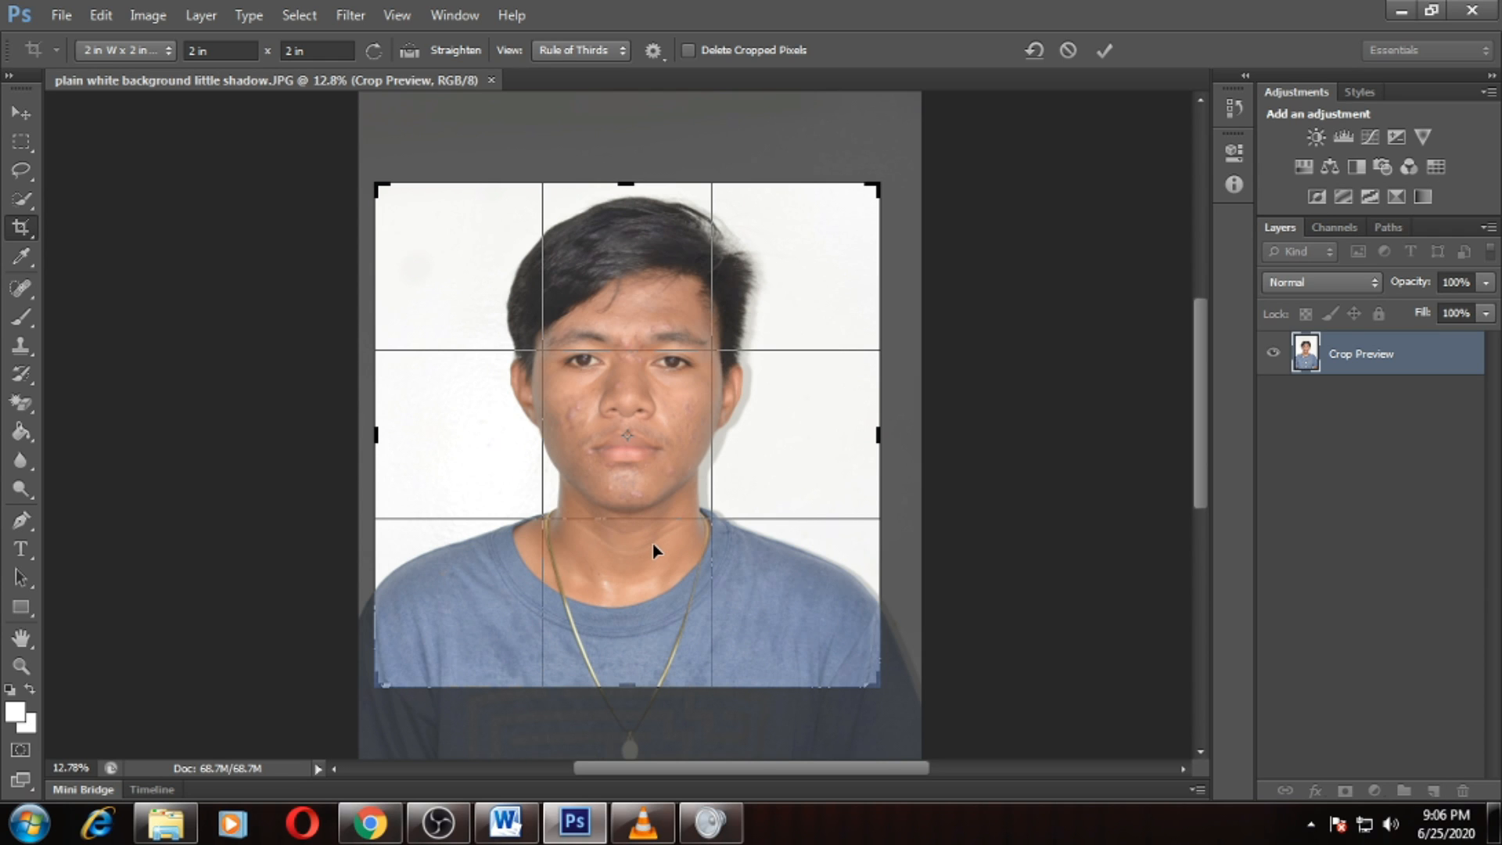
key(Return)
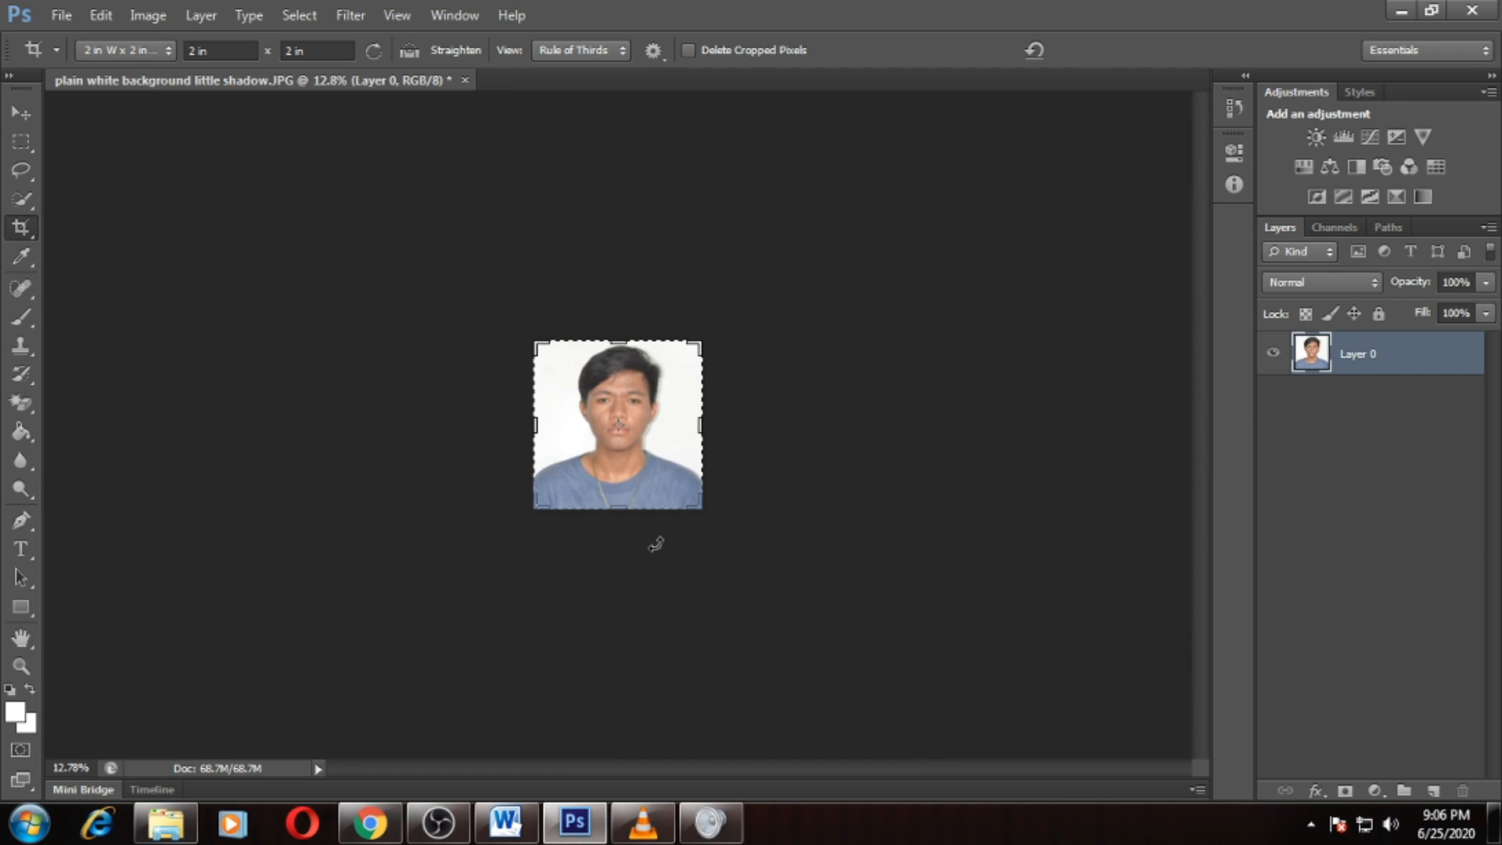
Step: Check the cropped photo's pixel dimensions, document size and resolution
scroll(640, 477, up, 5)
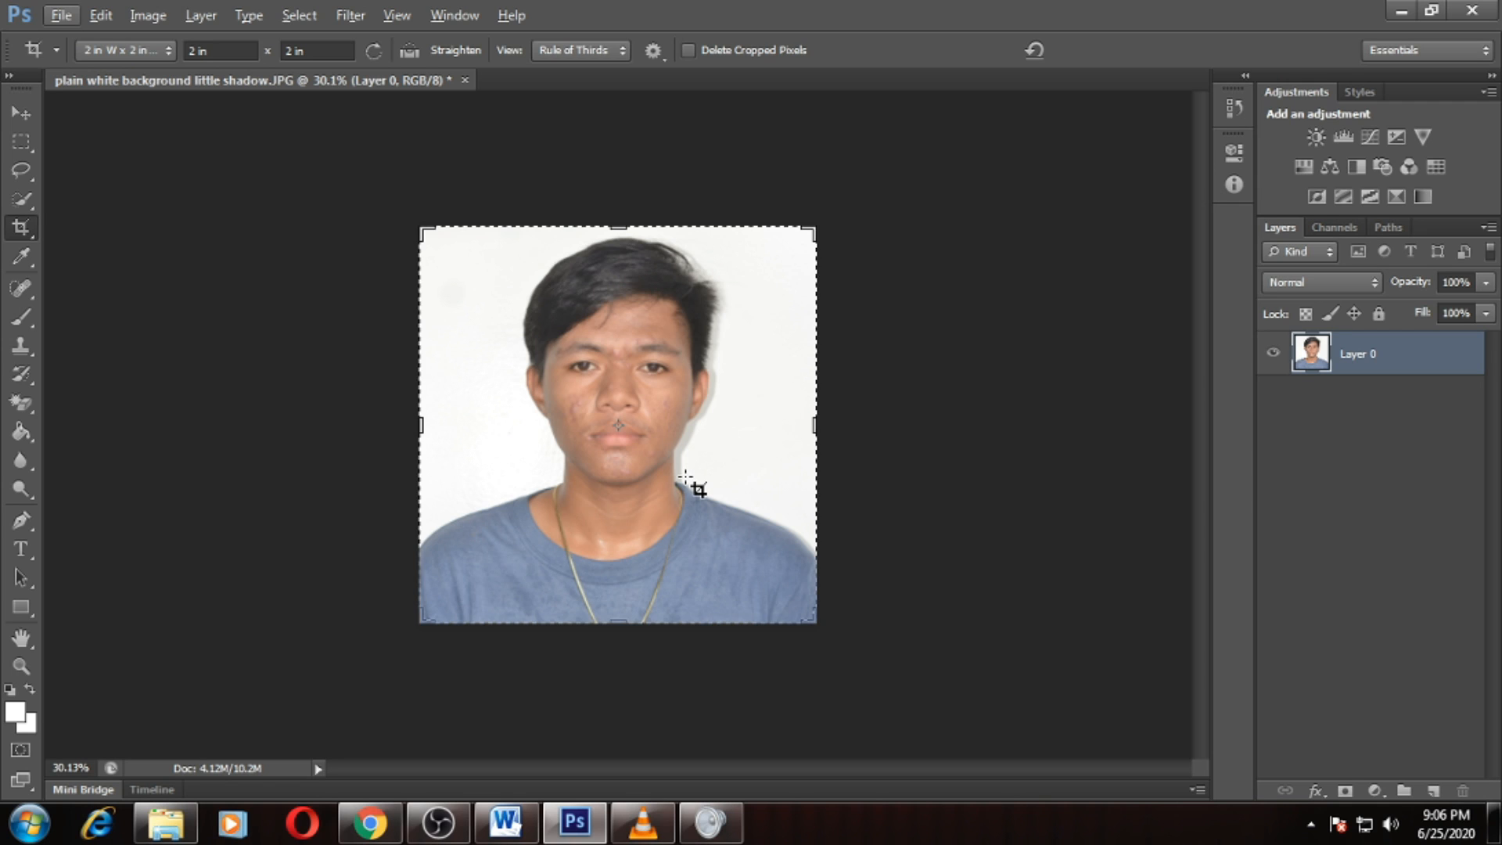
key(ctrl)
key(ctrl+alt+i)
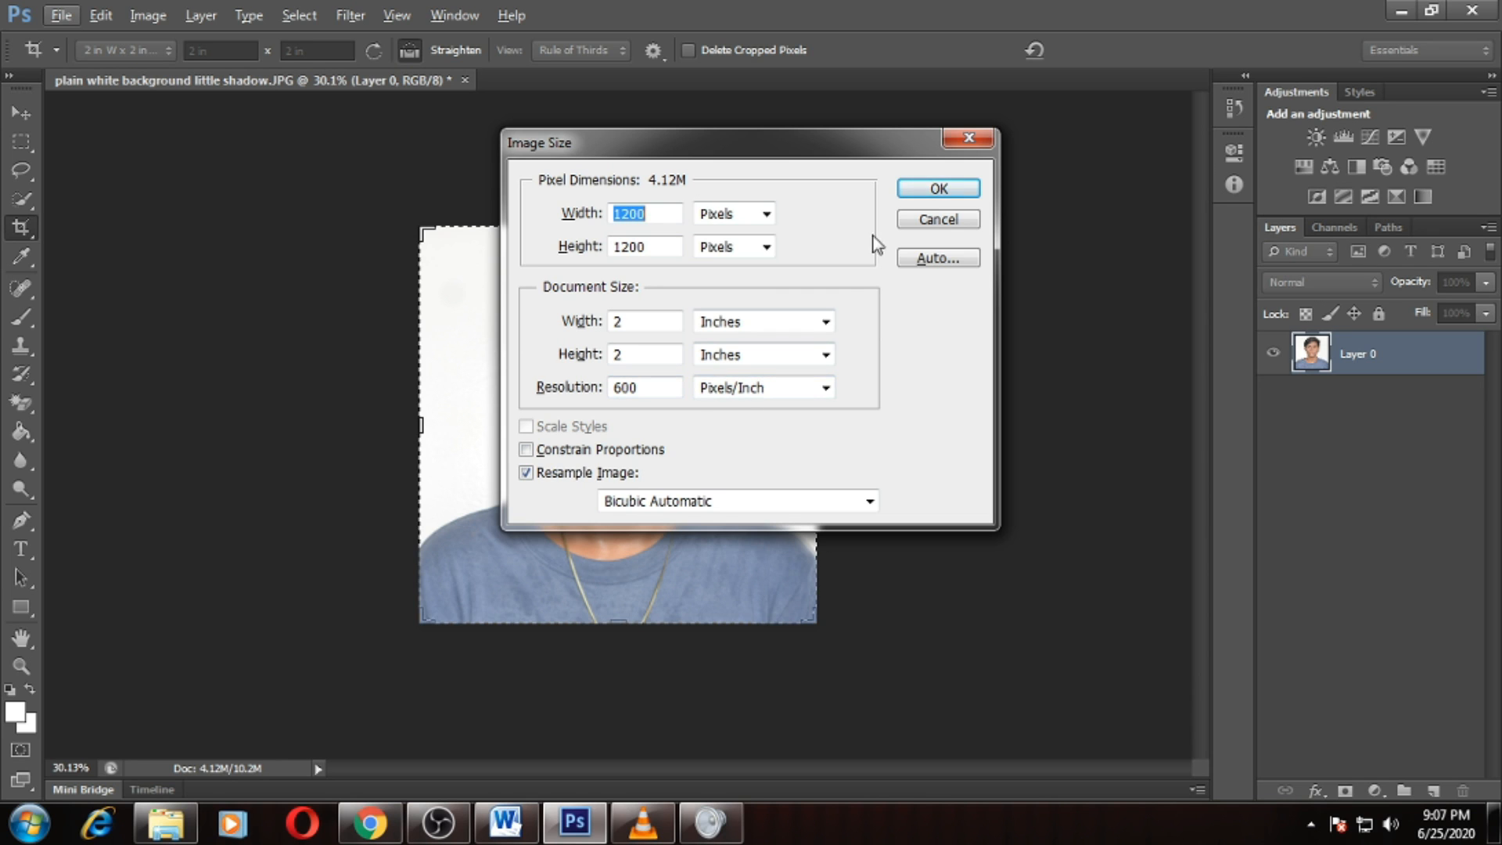
click(920, 192)
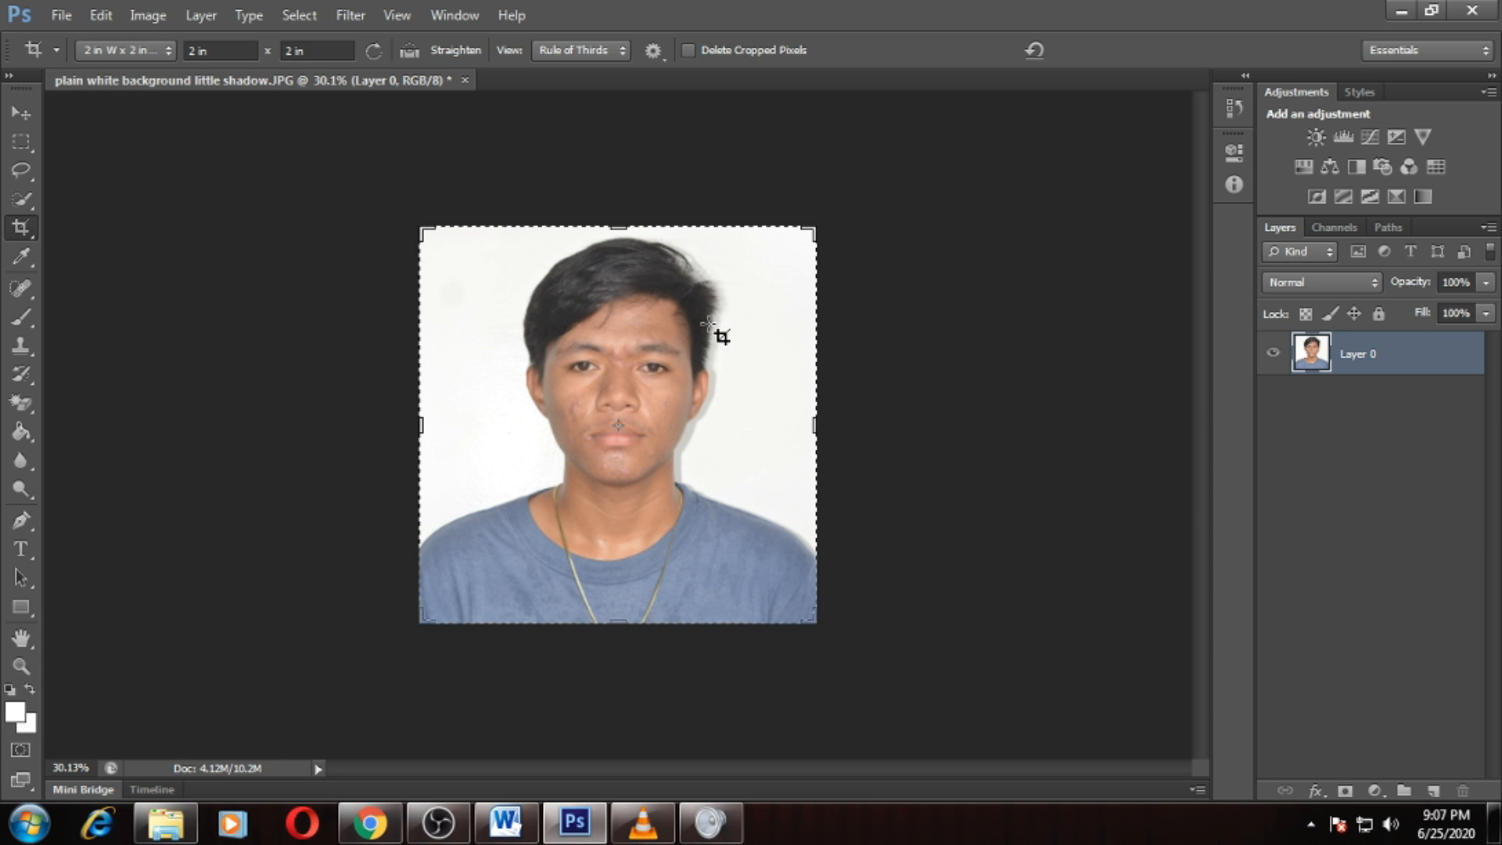
Step: Examine the face edges, the shadow beside the neck and the wall background of the cropped portrait at close range
scroll(711, 367, up, 11)
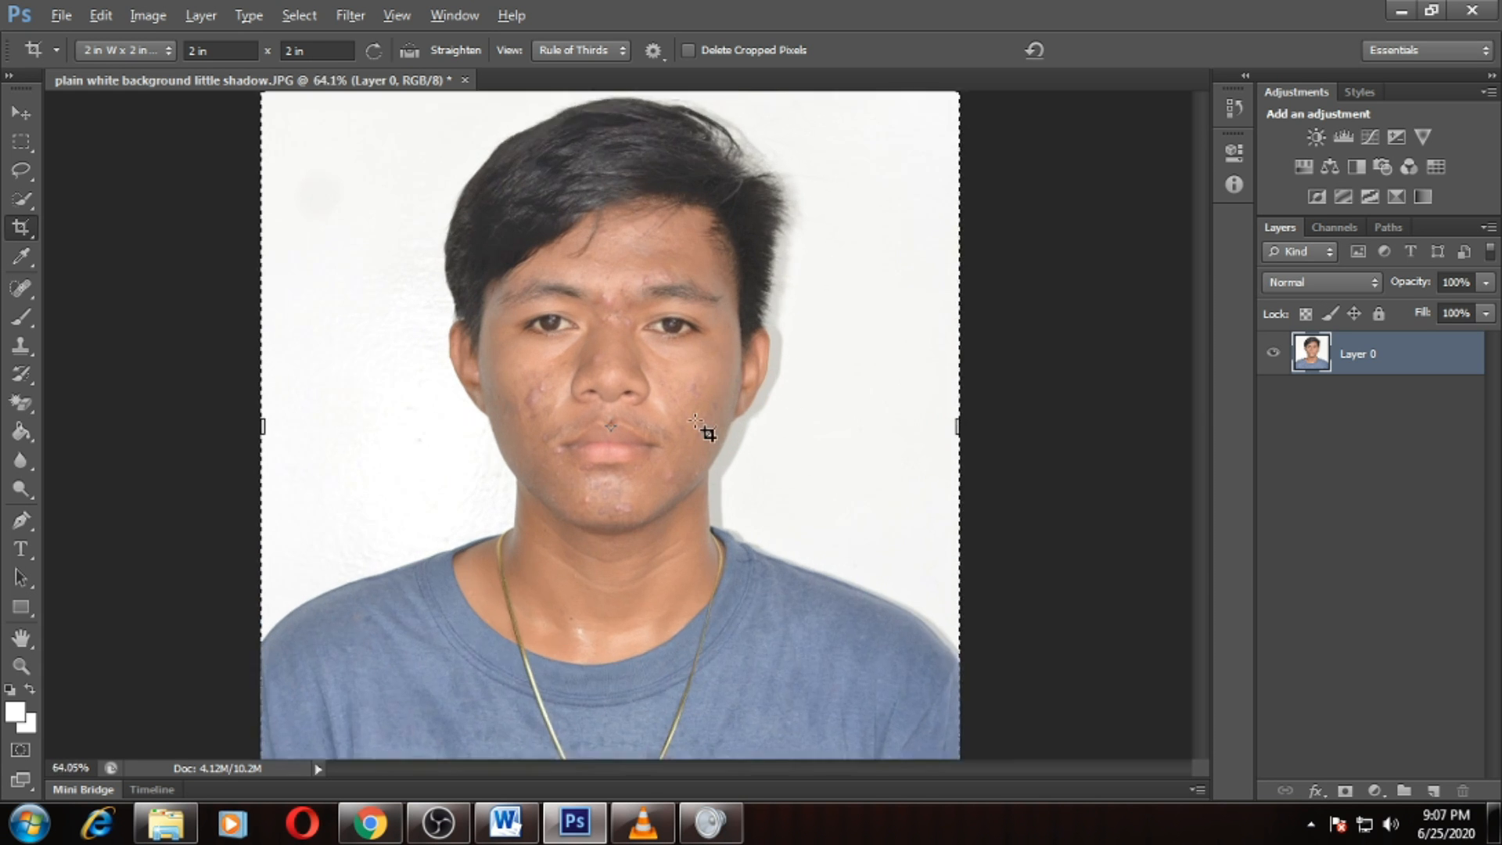
scroll(794, 439, up, 4)
scroll(804, 419, down, 10)
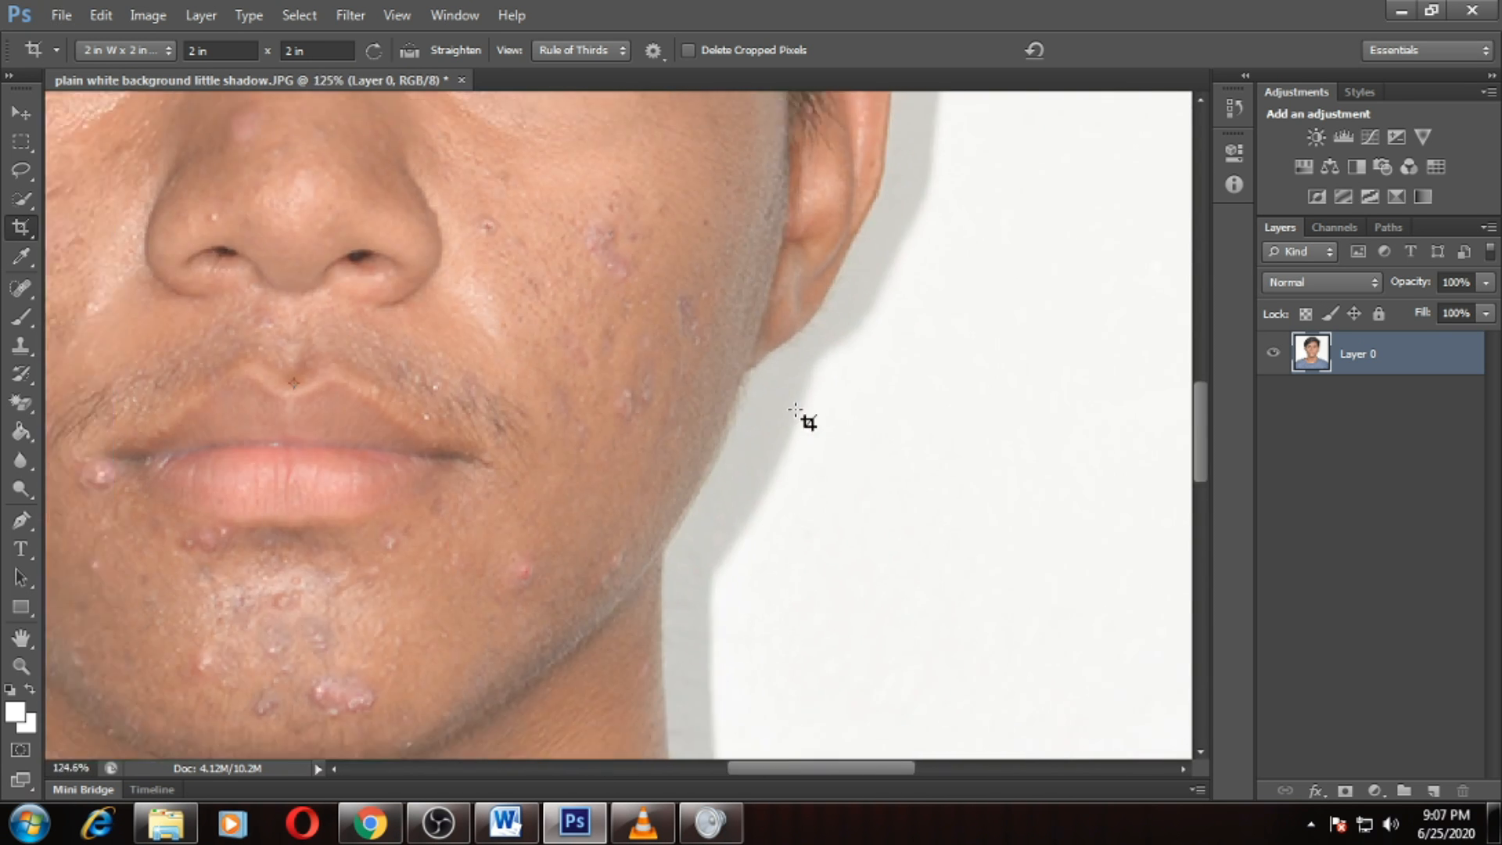
scroll(814, 357, down, 3)
scroll(767, 322, up, 5)
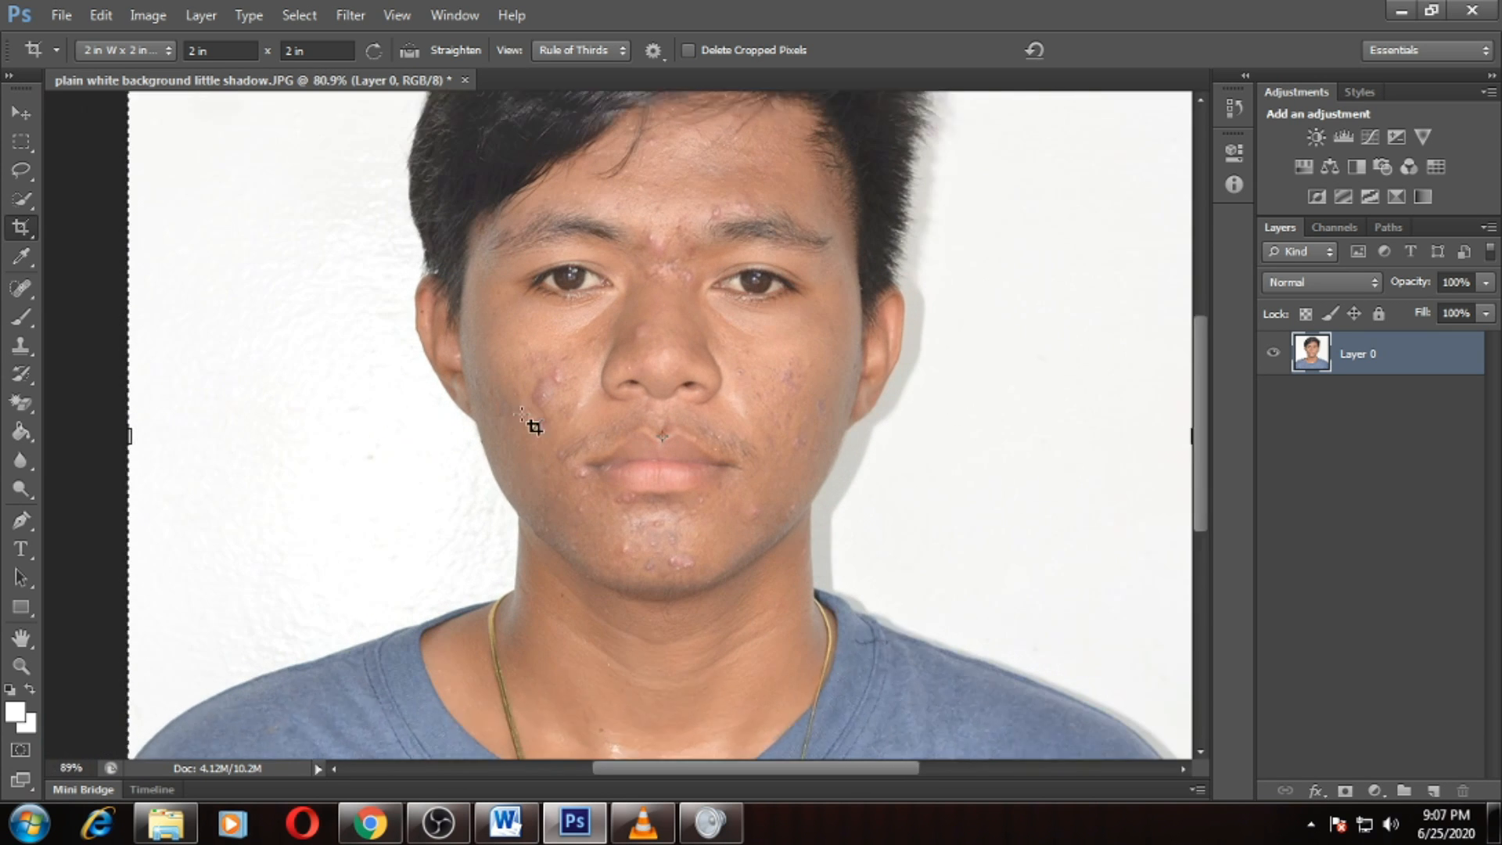
scroll(482, 412, down, 3)
scroll(514, 395, left, 2)
scroll(505, 399, down, 4)
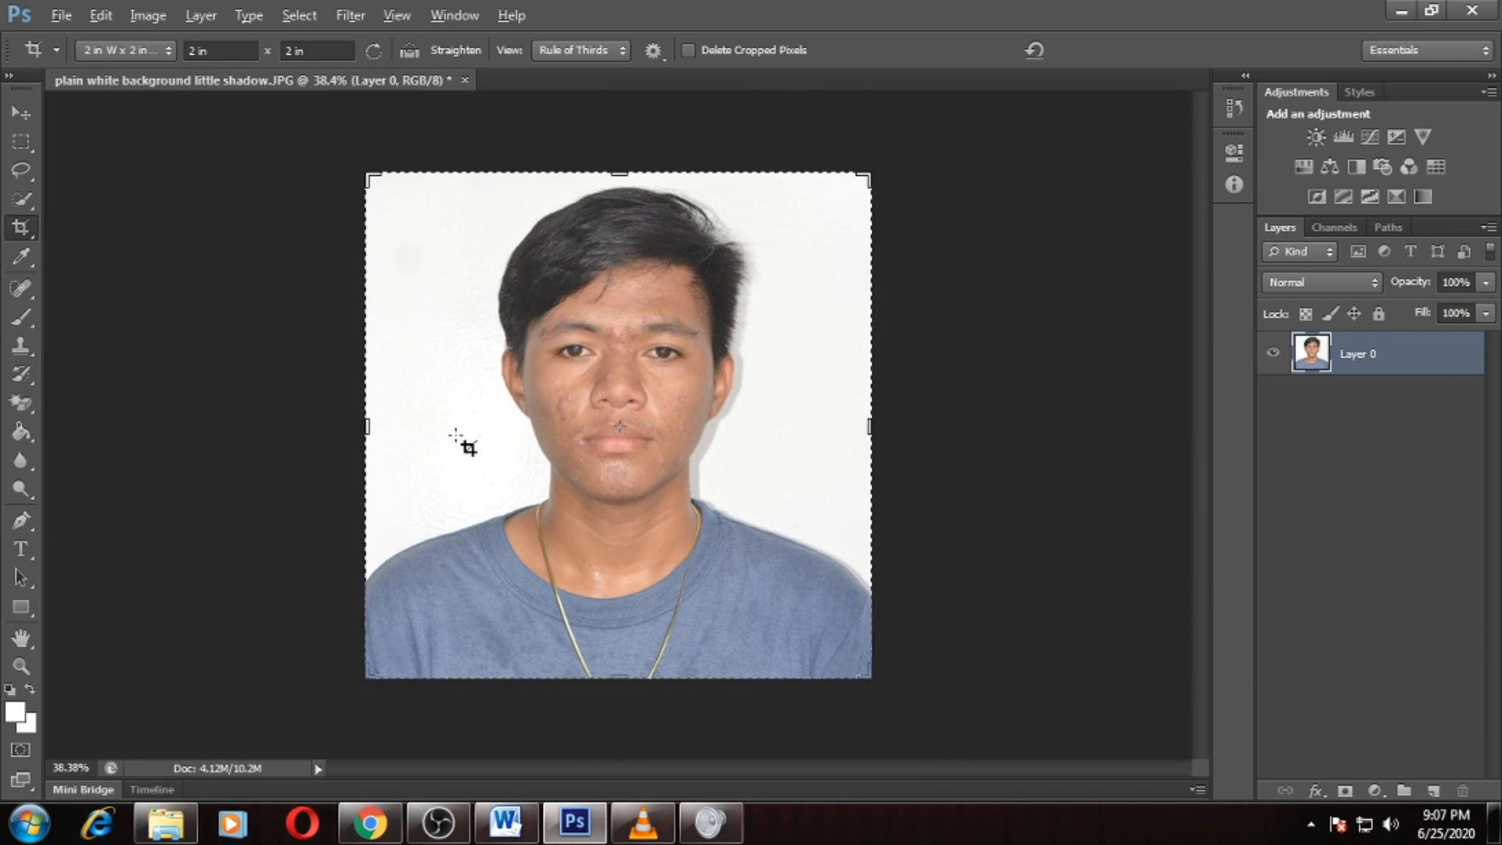
scroll(385, 540, up, 4)
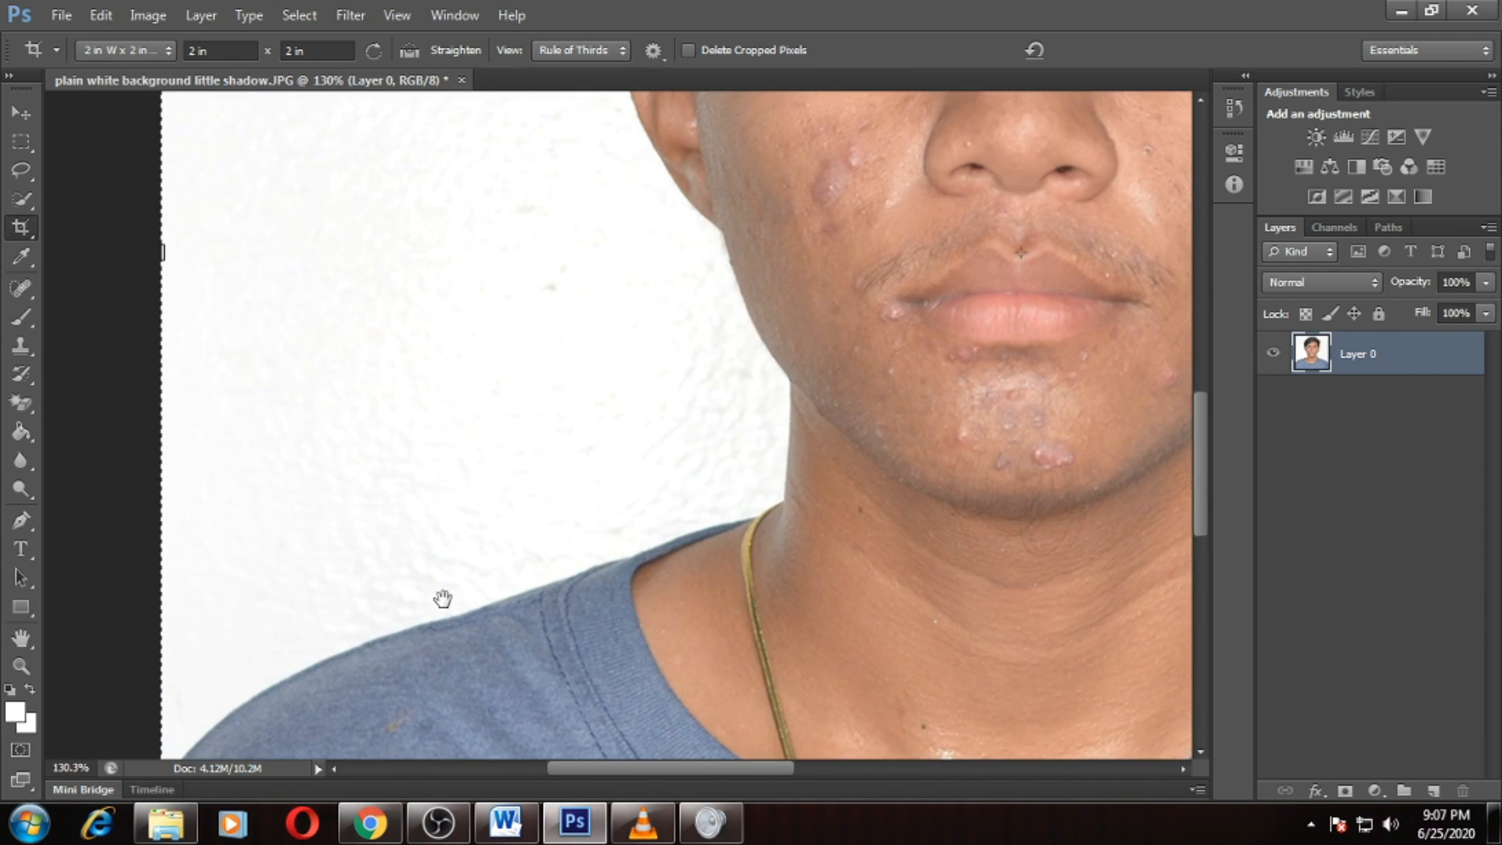
drag(443, 600, 483, 399)
scroll(462, 414, down, 5)
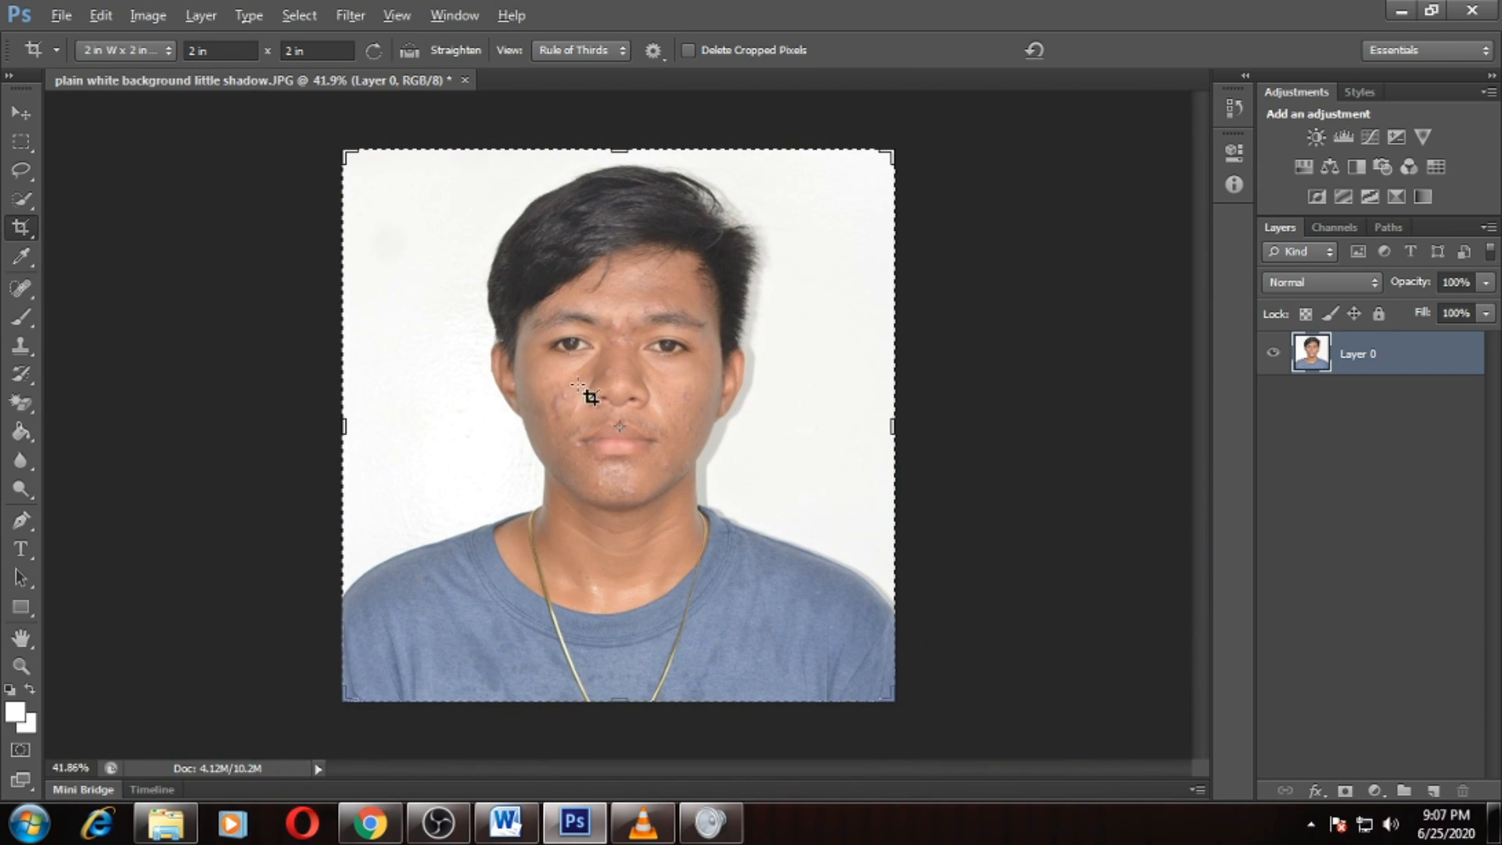
scroll(631, 489, up, 3)
scroll(610, 466, down, 4)
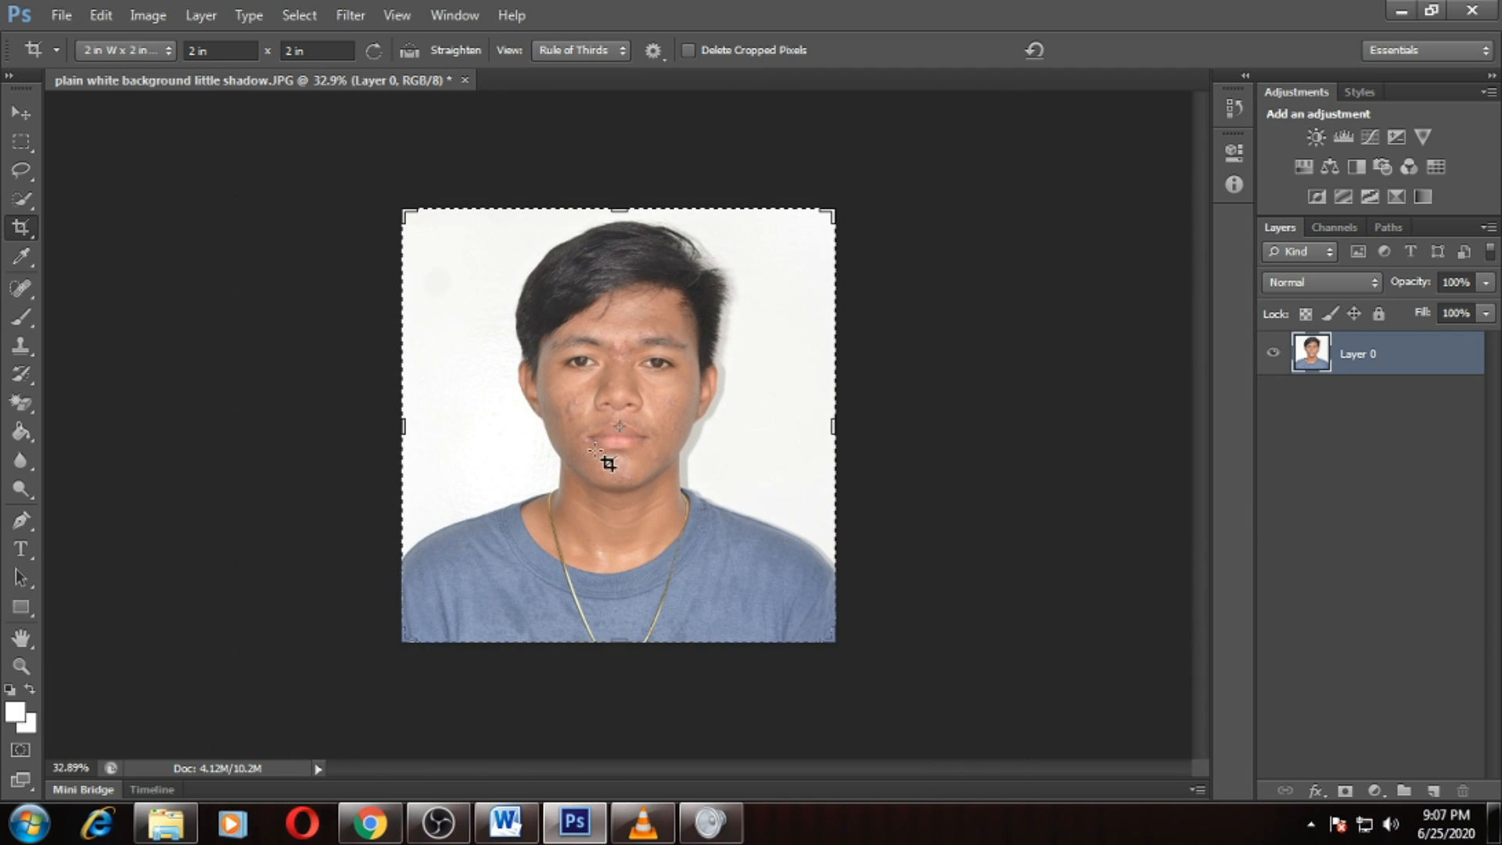
scroll(643, 444, up, 3)
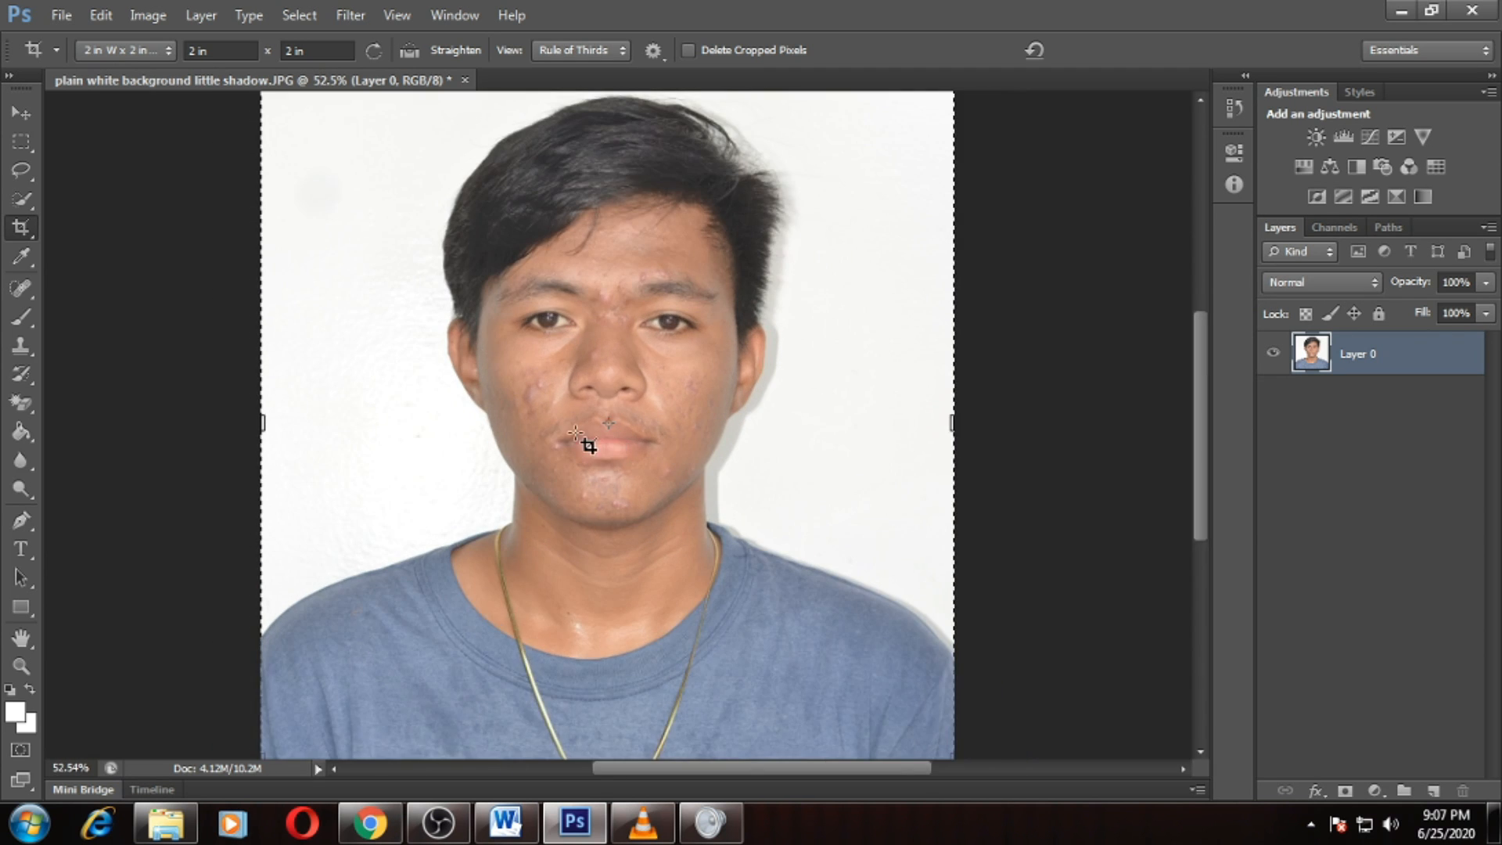
scroll(563, 435, down, 3)
scroll(649, 408, up, 1)
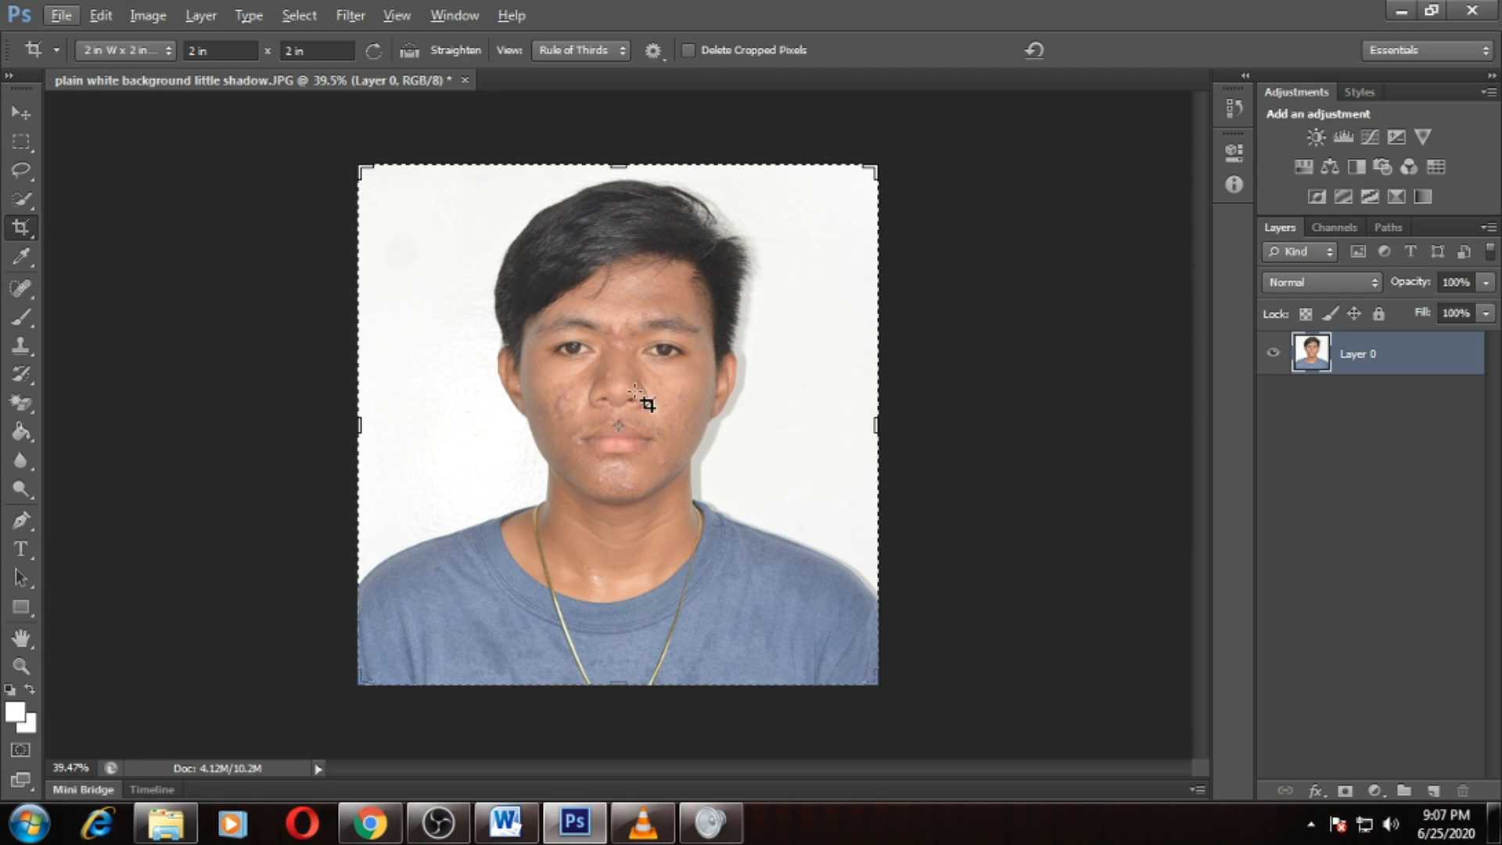
Step: Select the white background around the man with the Quick Selection tool, delete it and clear the selection
click(15, 198)
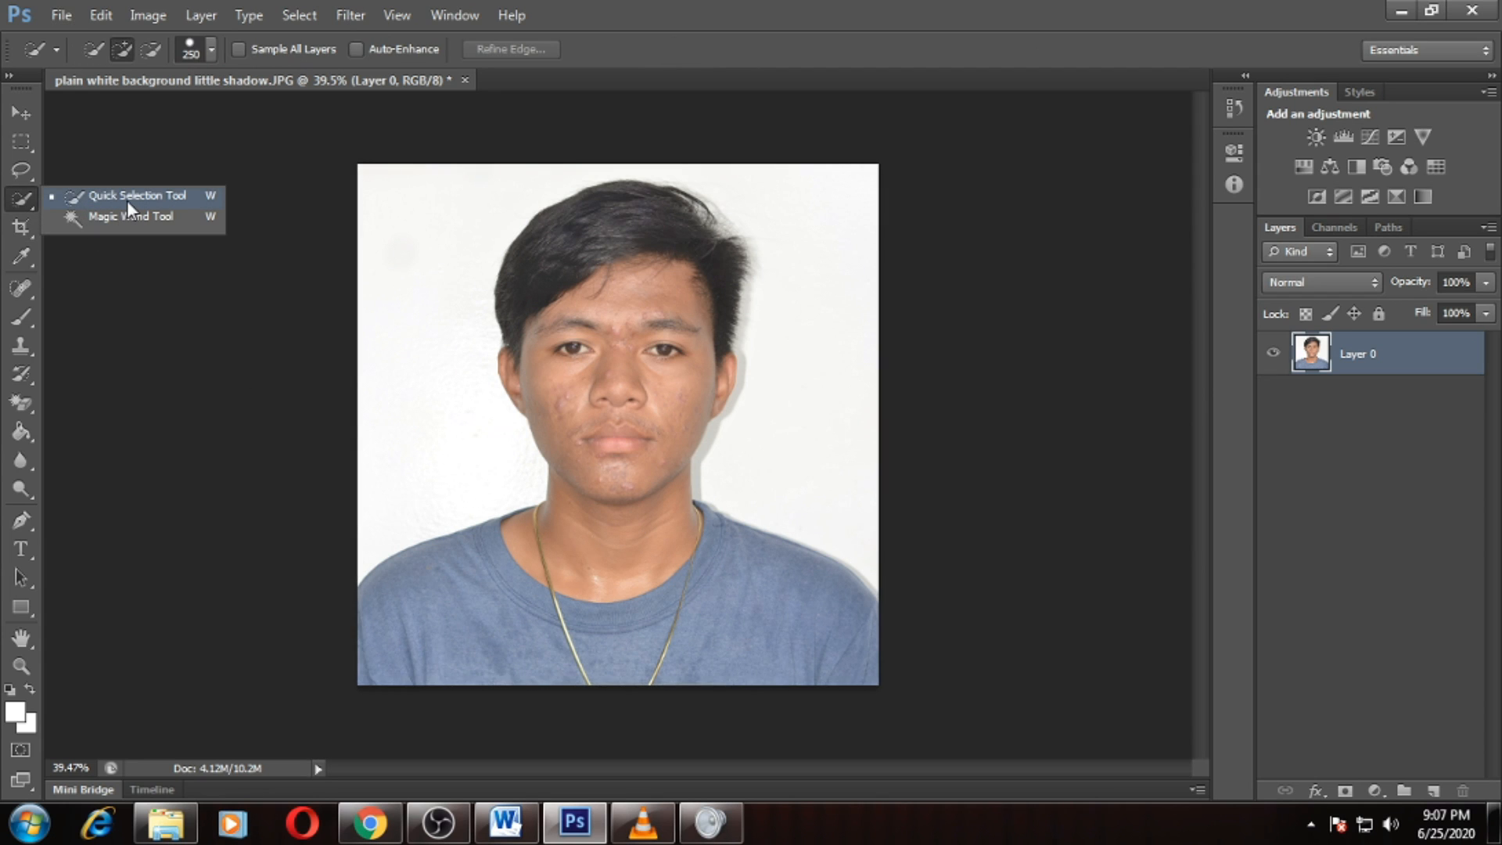
click(127, 200)
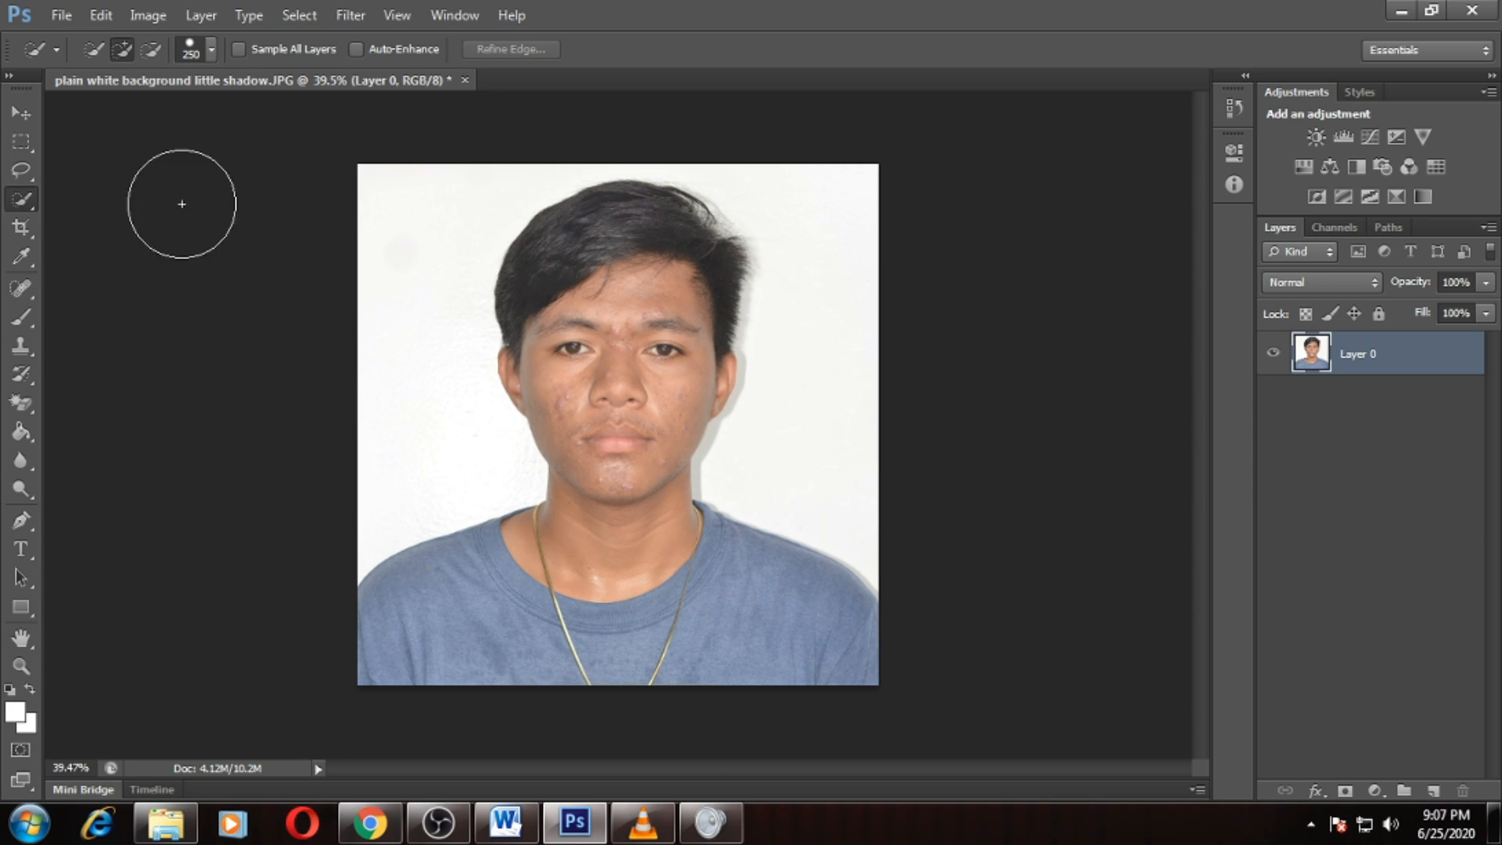
mouse_move(407, 233)
mouse_down()
mouse_move(472, 202)
mouse_move(846, 275)
mouse_up()
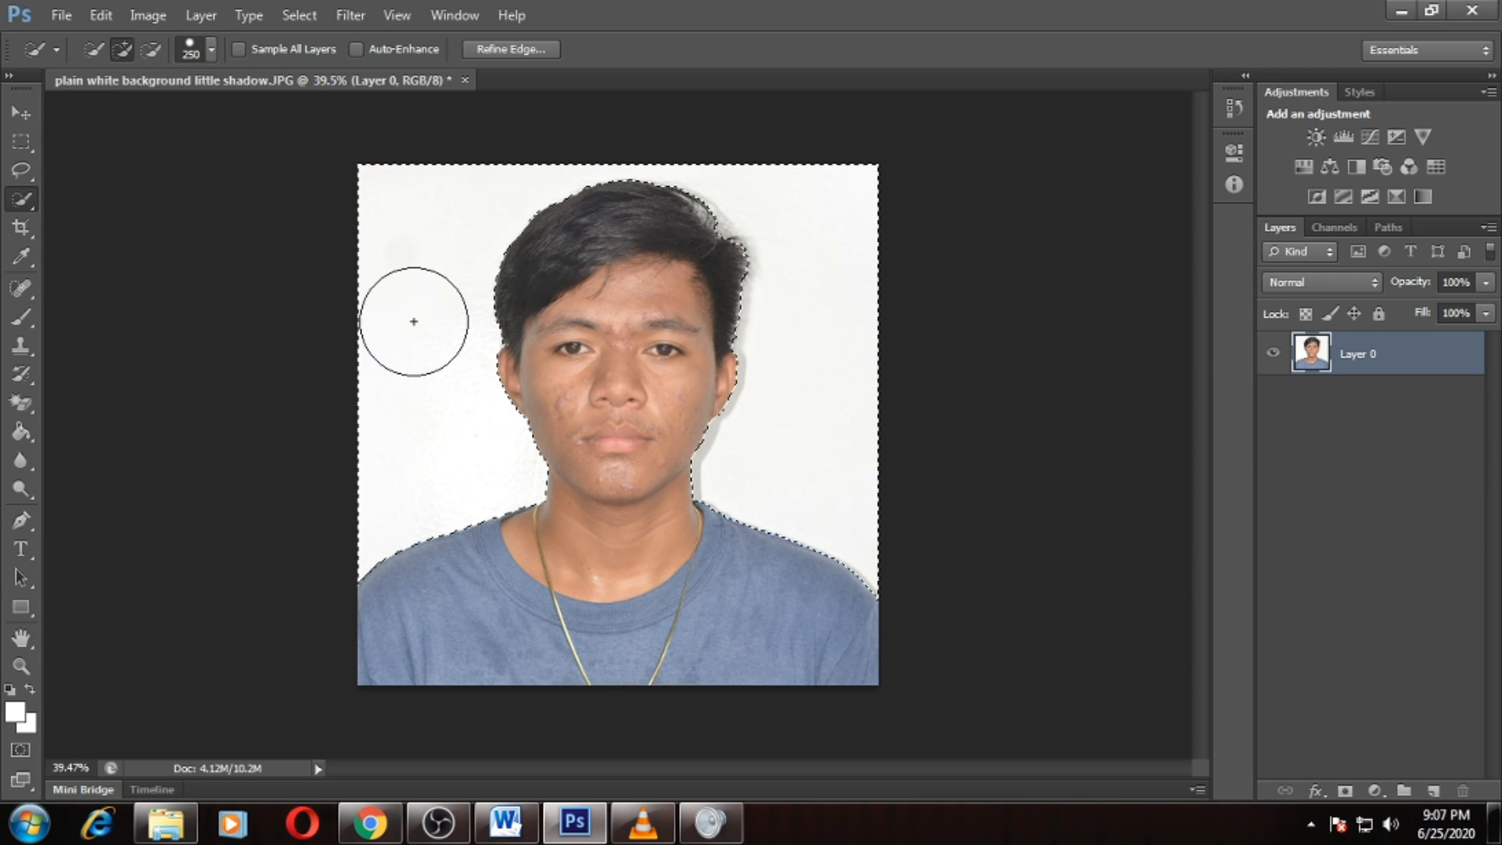
click(10, 198)
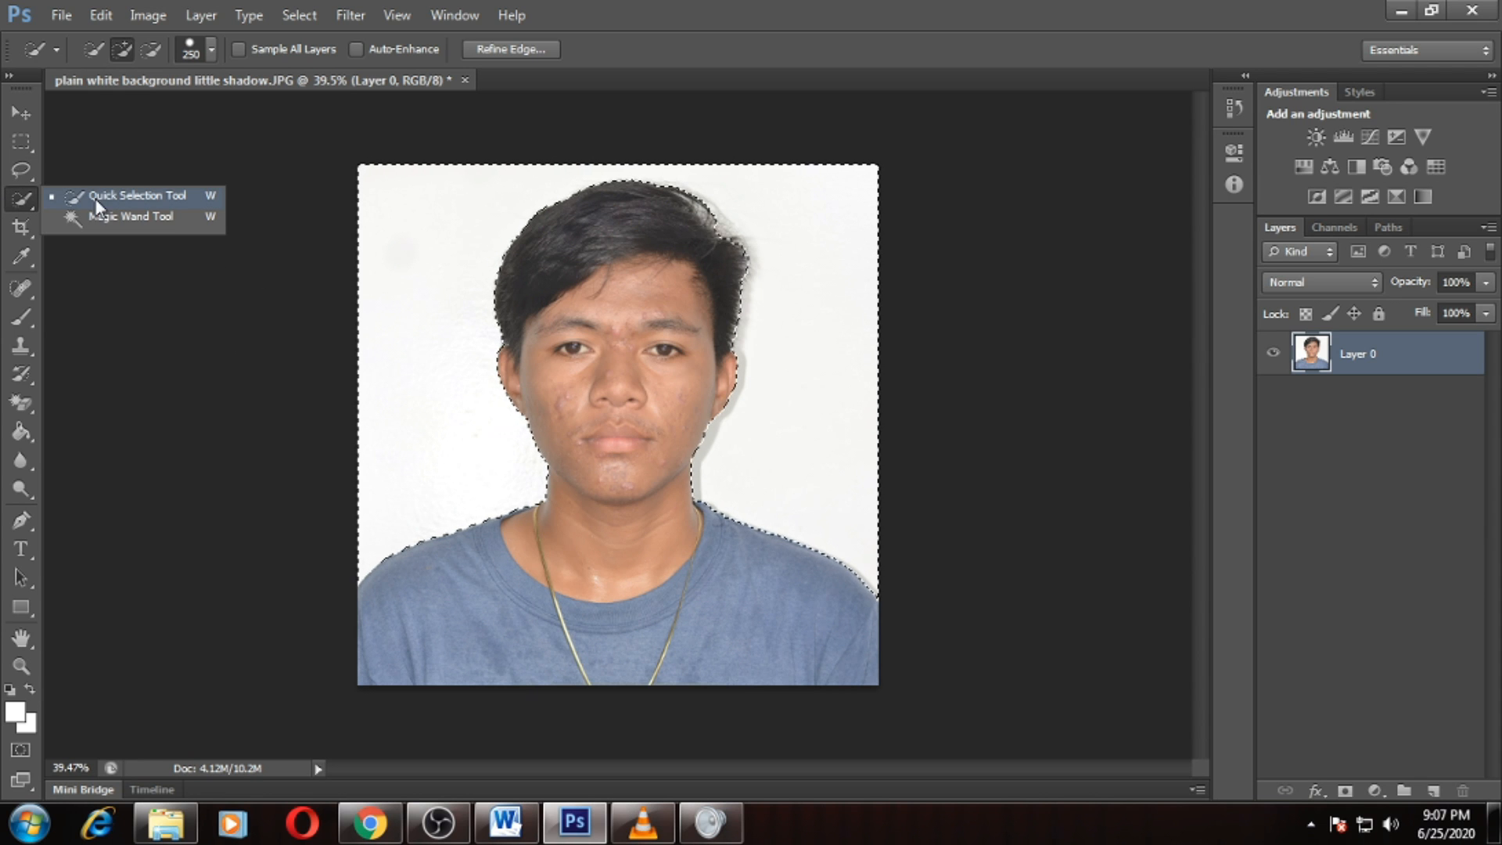
click(402, 212)
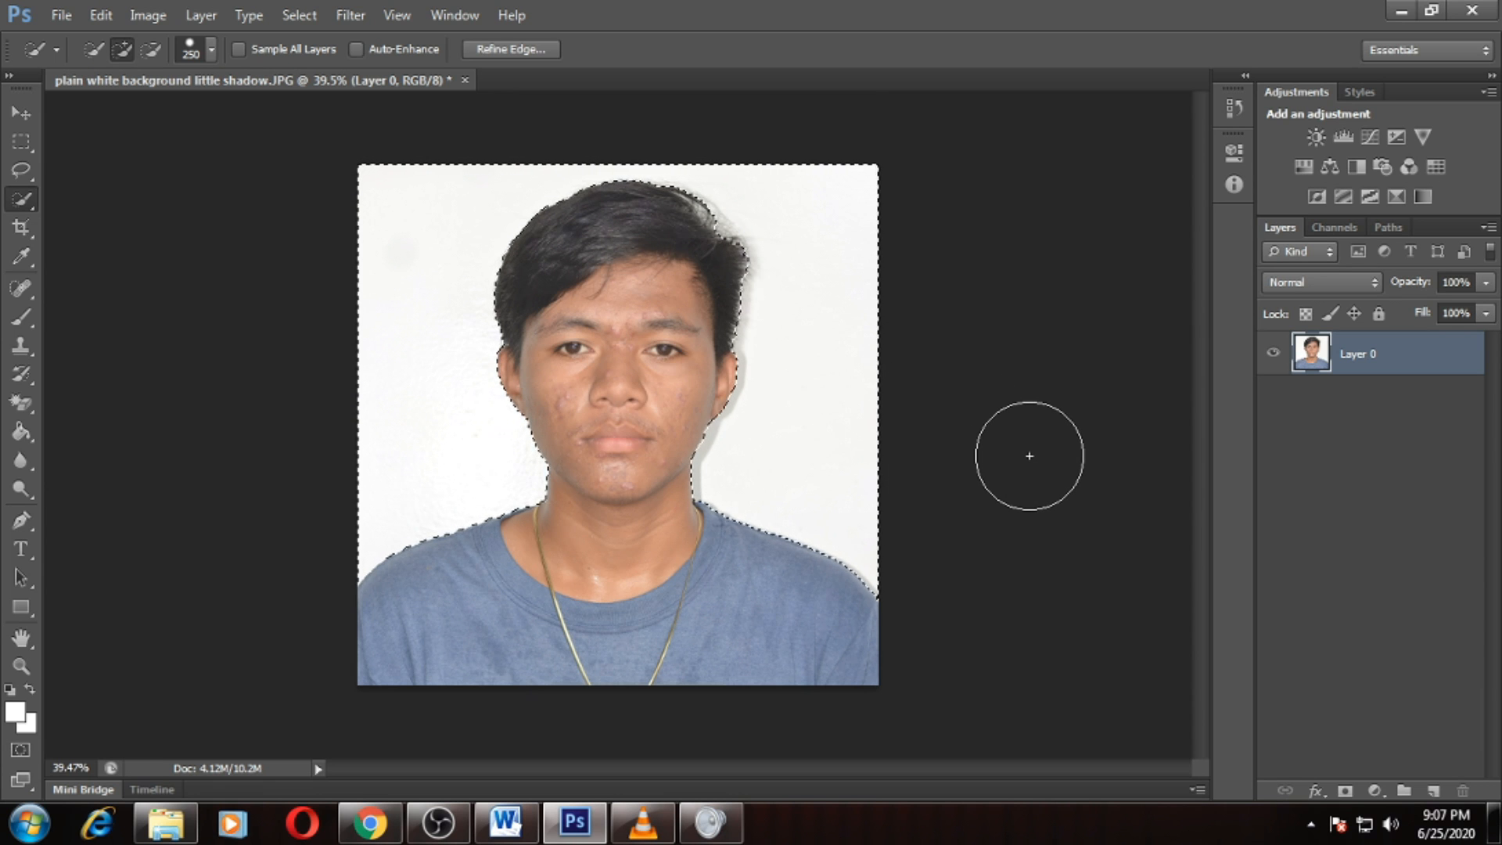
key(Delete)
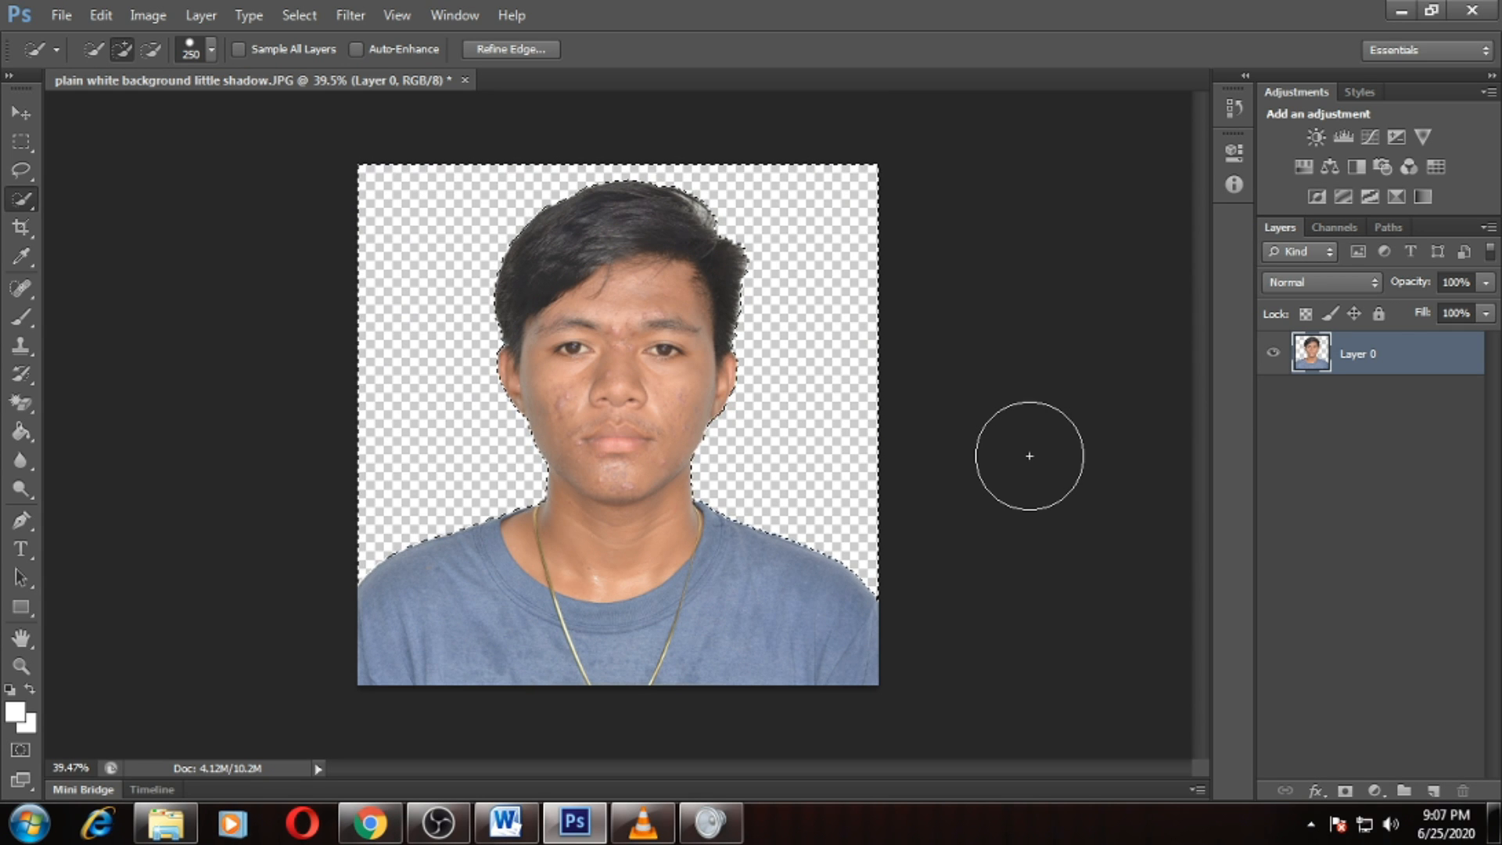
key(ctrl+d)
scroll(815, 395, up, 3)
scroll(816, 378, down, 2)
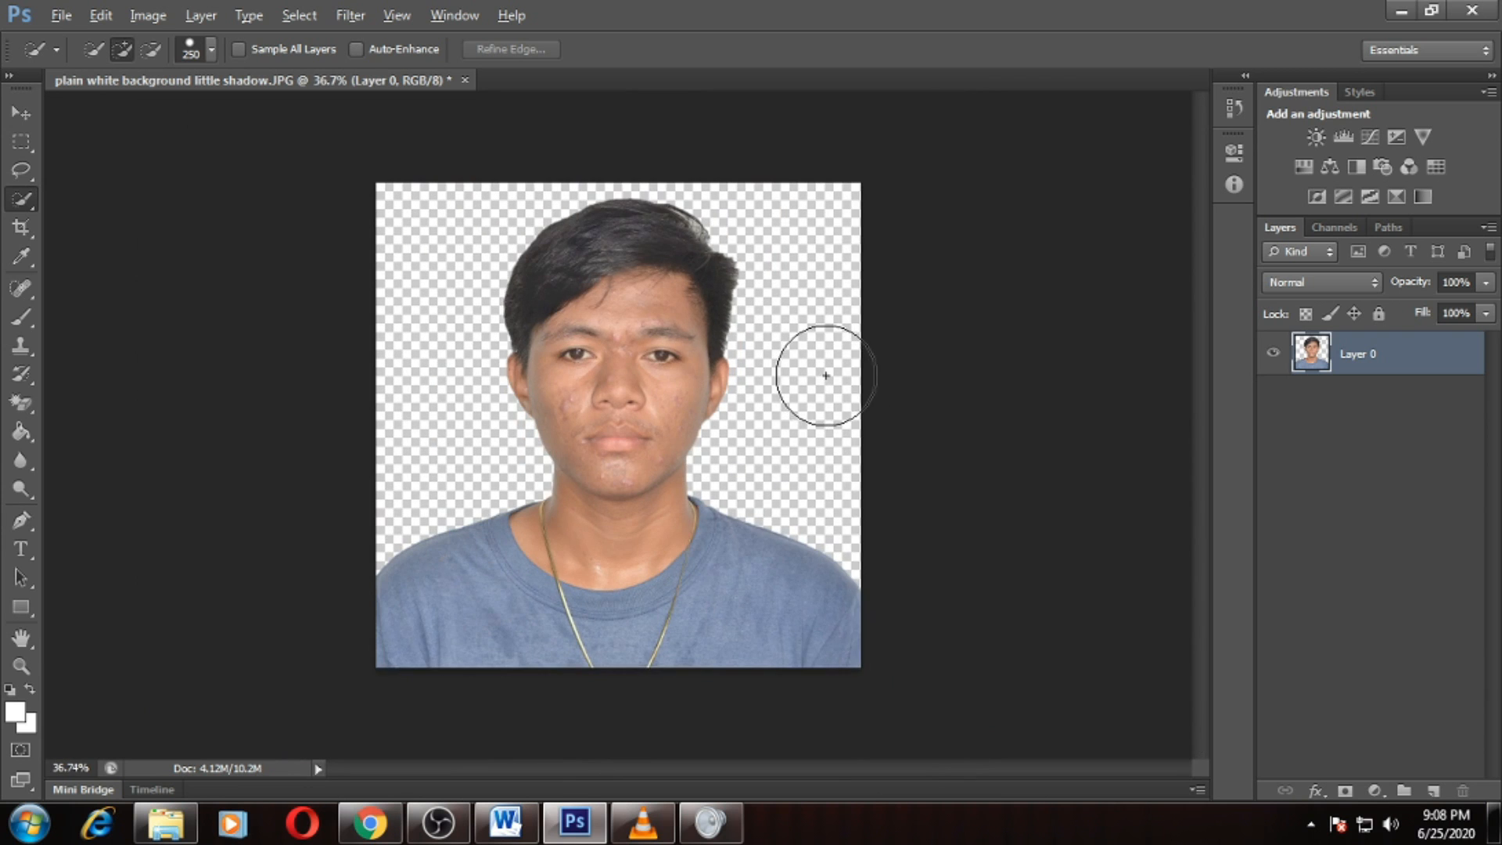
scroll(848, 378, up, 1)
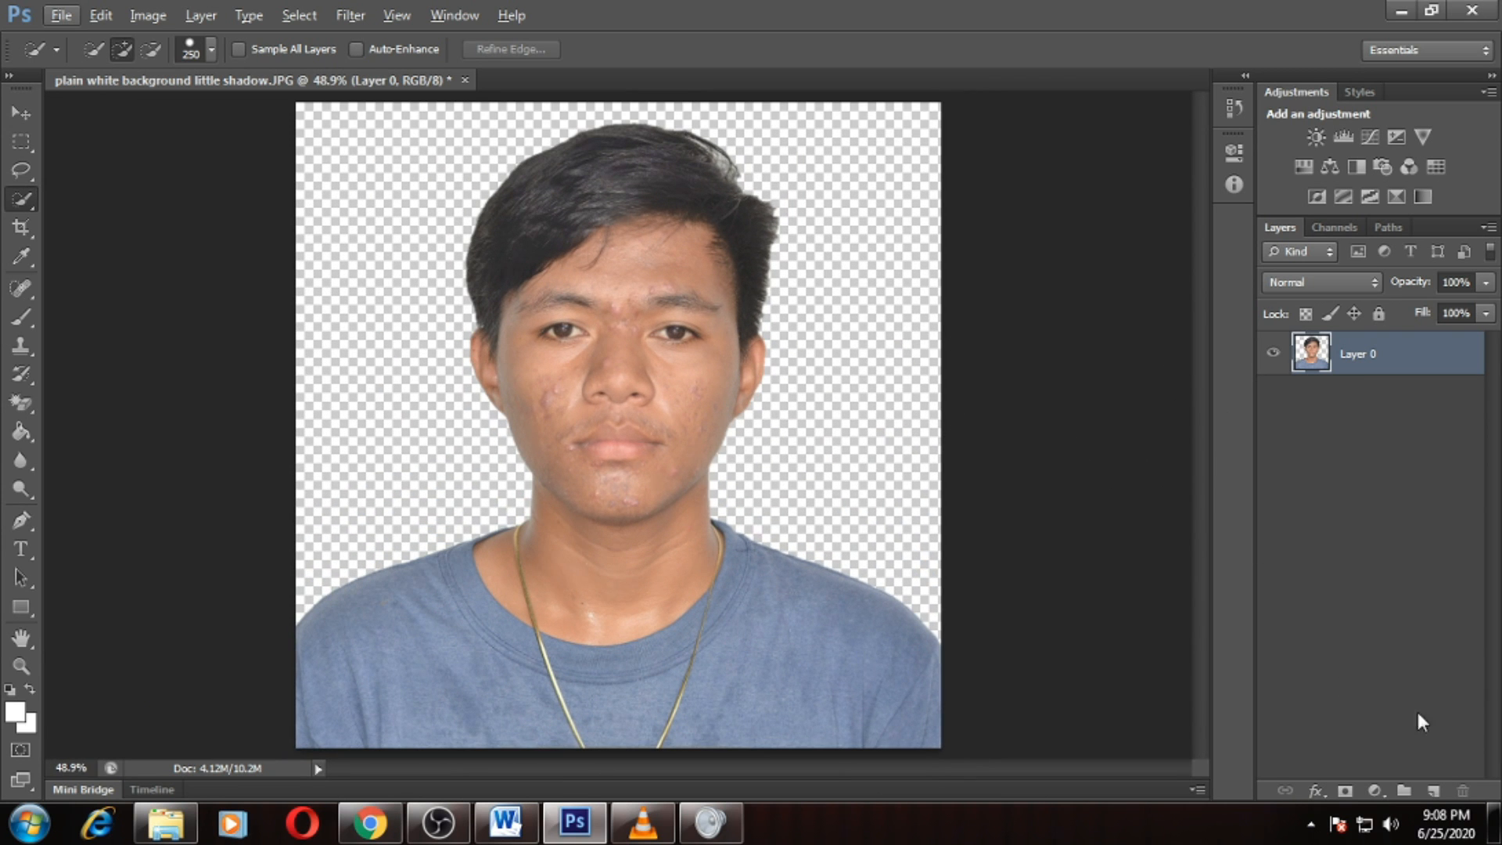
Step: Add a new layer above the portrait and try red, blue (0000ff) and yellow (ffcc00) as the foreground color
click(1432, 793)
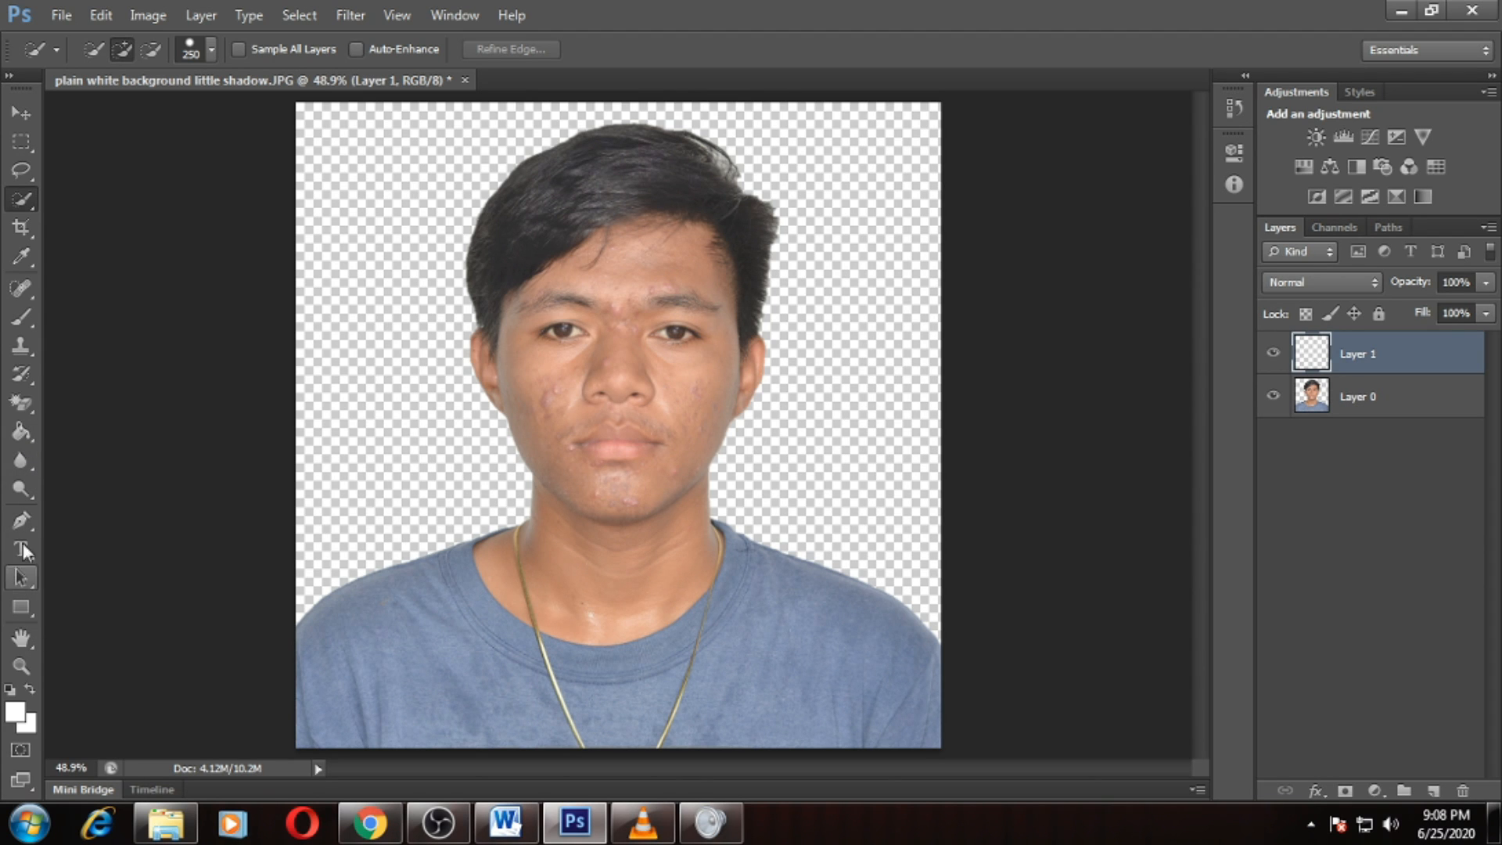
click(15, 712)
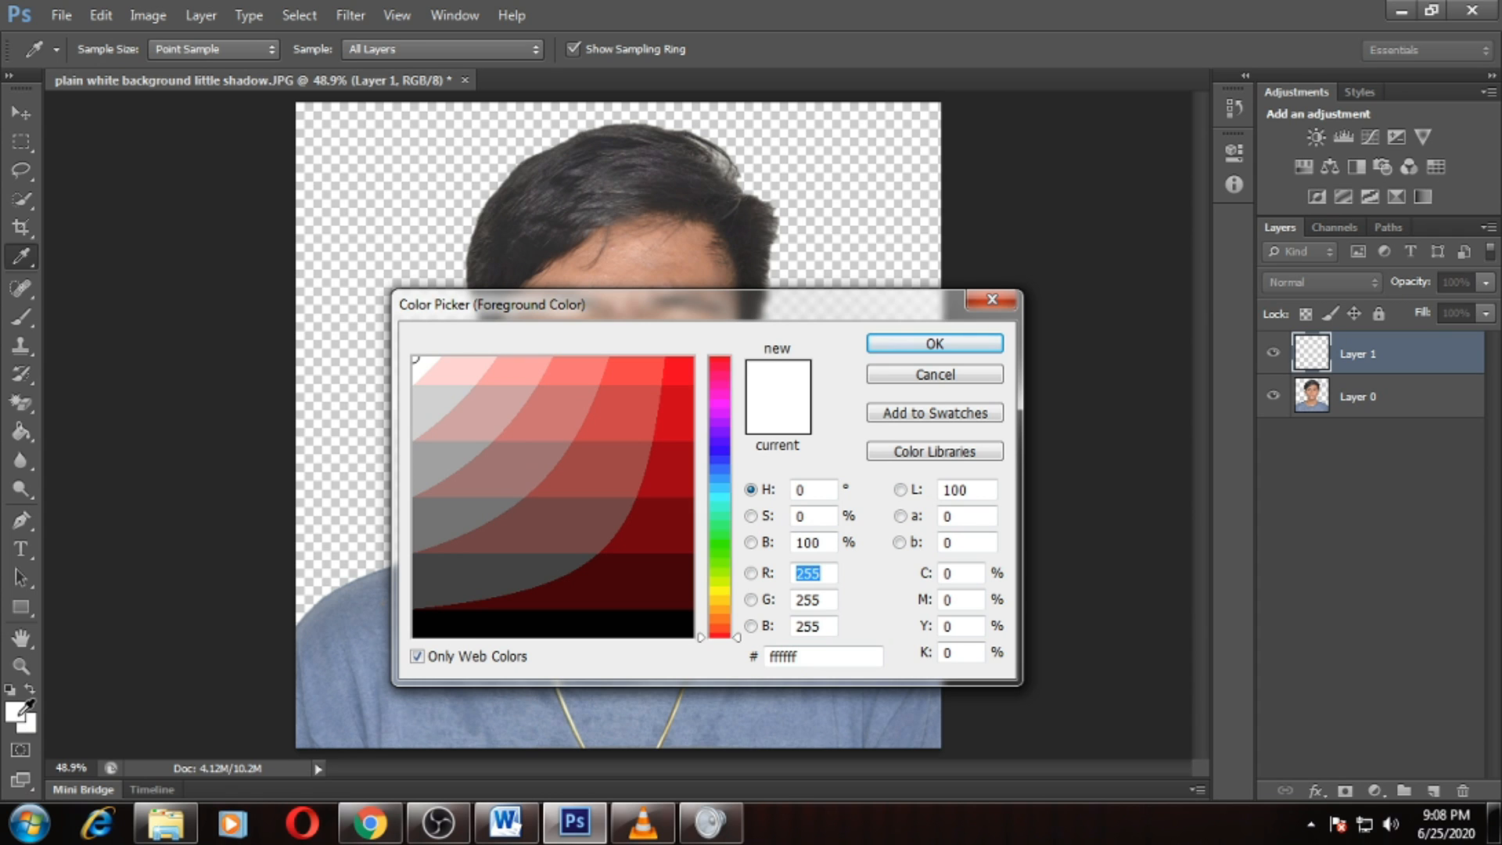
click(18, 718)
drag(702, 297, 716, 217)
click(682, 429)
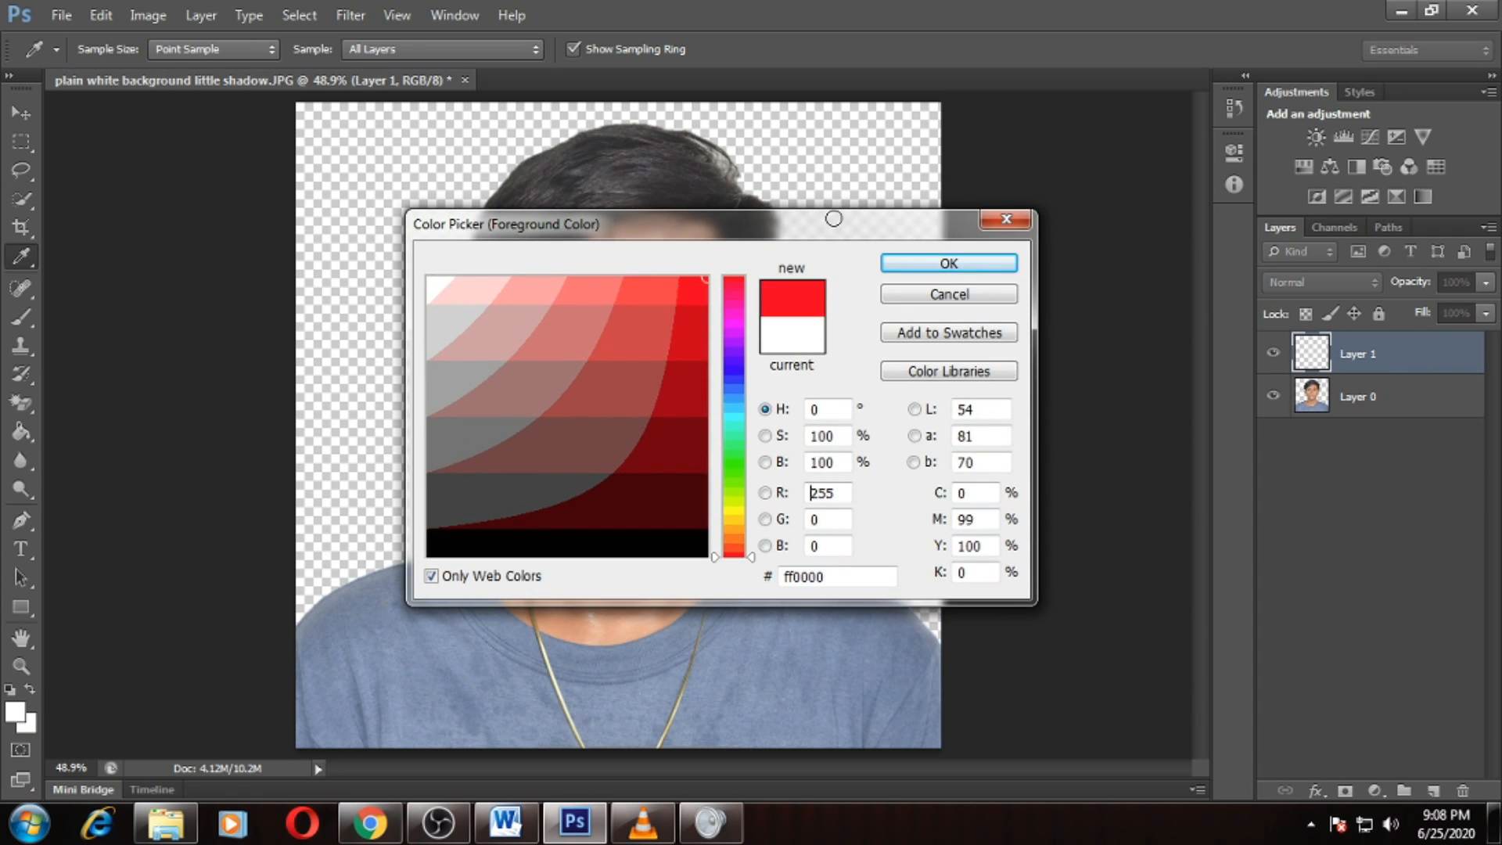
click(733, 378)
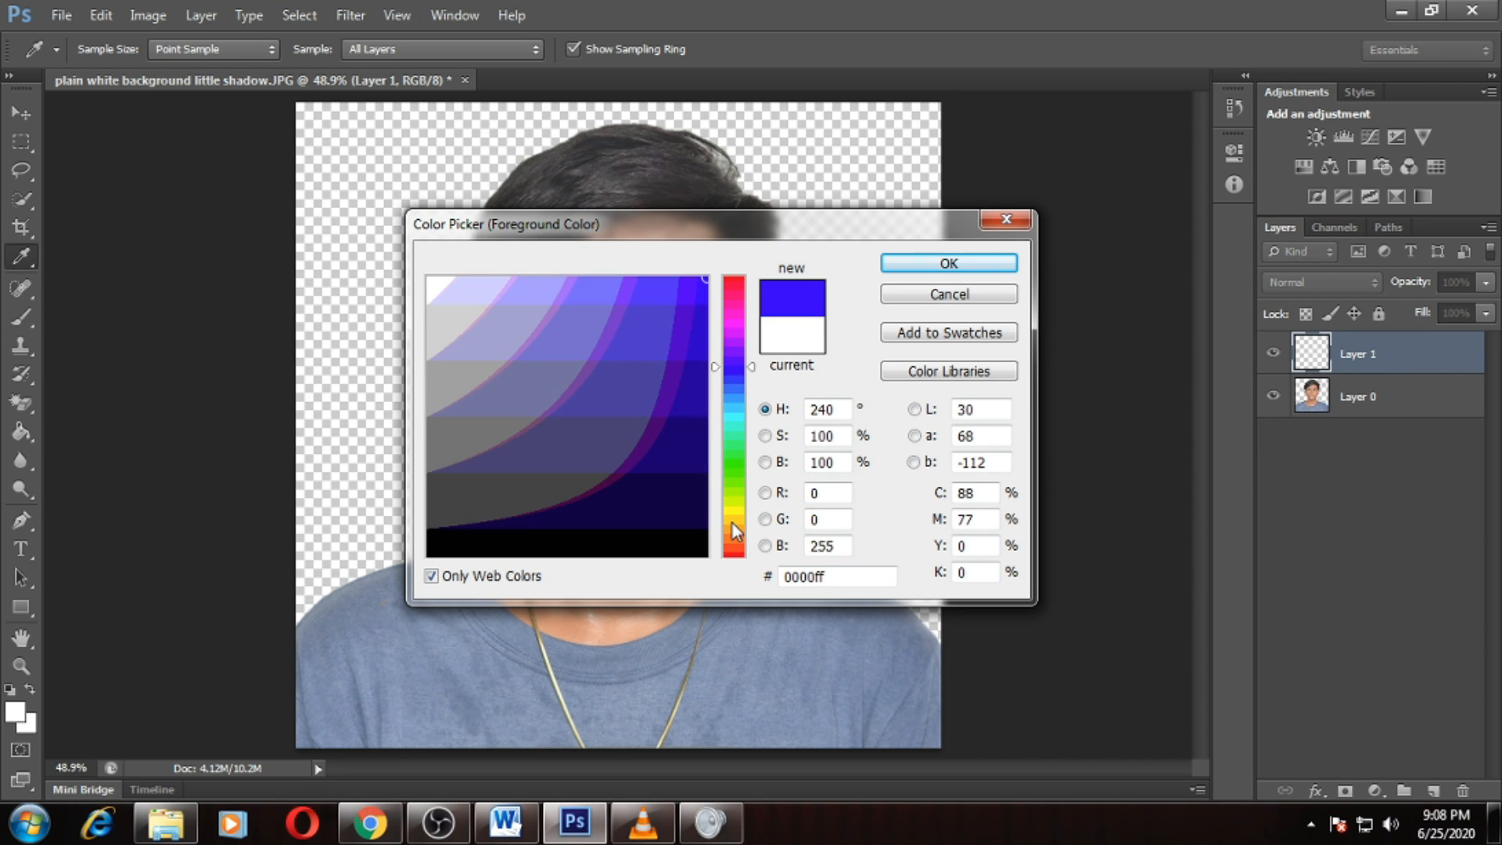
click(733, 519)
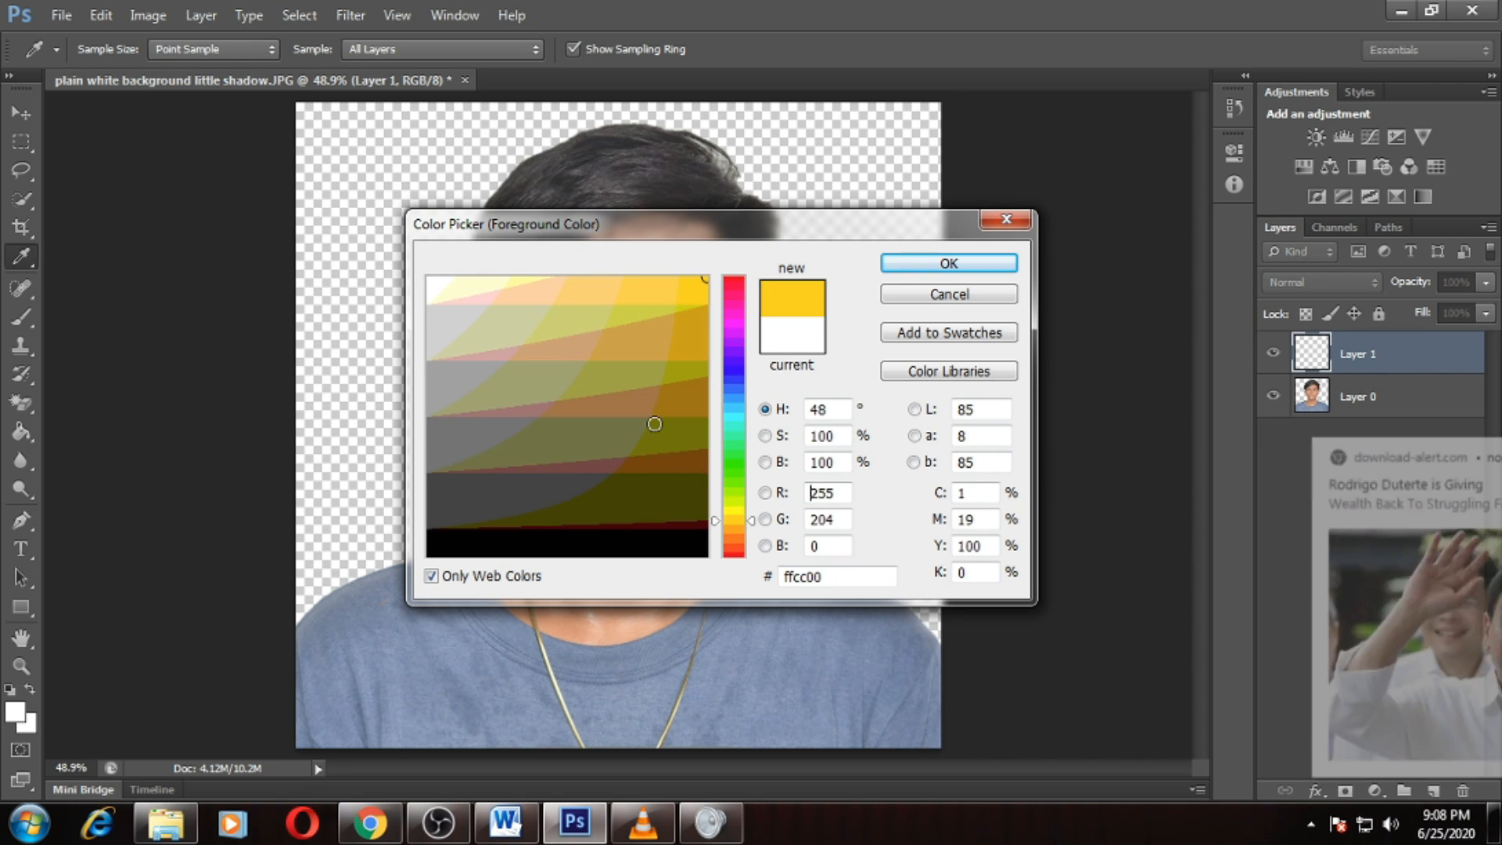